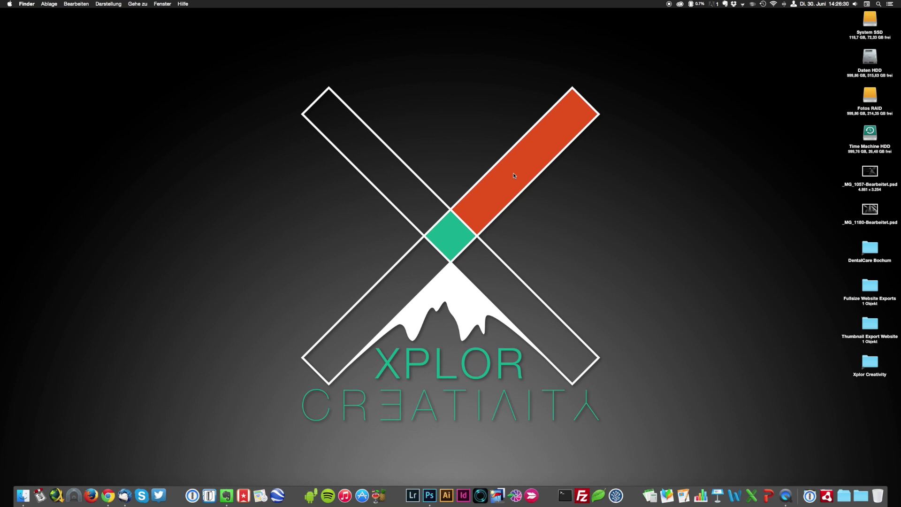
# Step: Switch from the Finder to Photoshop showing _MG_1180-Bearbeitet.psd
pyautogui.press('super+Tab')
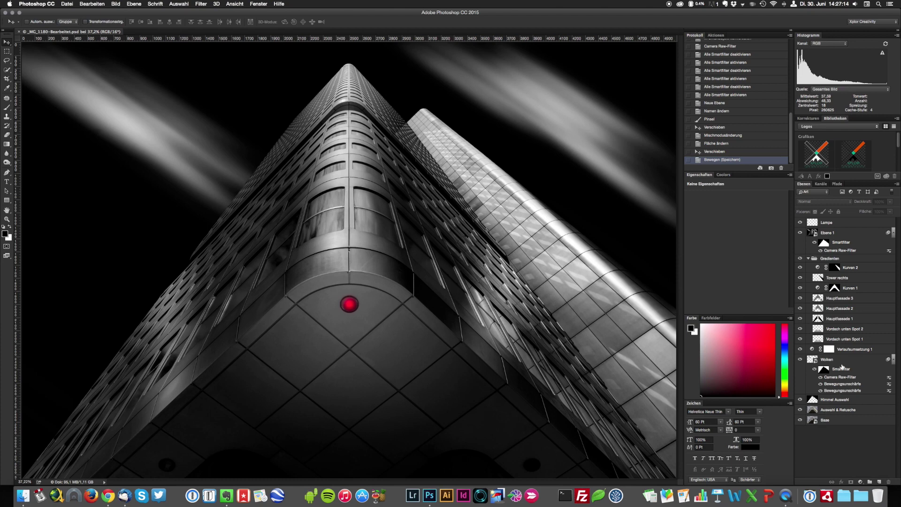
# Step: Show only the Base layer, then open its smart object's raw settings in Camera Raw
pyautogui.keyDown('alt'); pyautogui.click(801, 421); pyautogui.keyUp('alt')
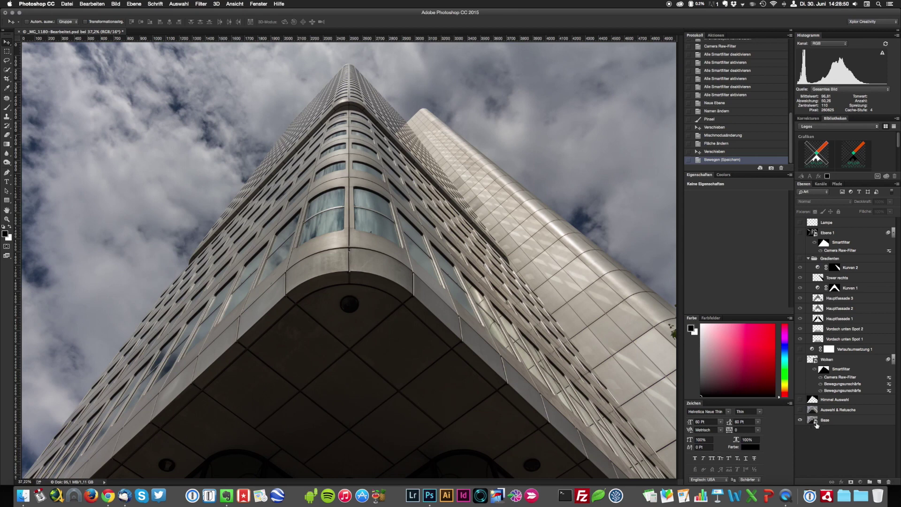
pyautogui.click(816, 425)
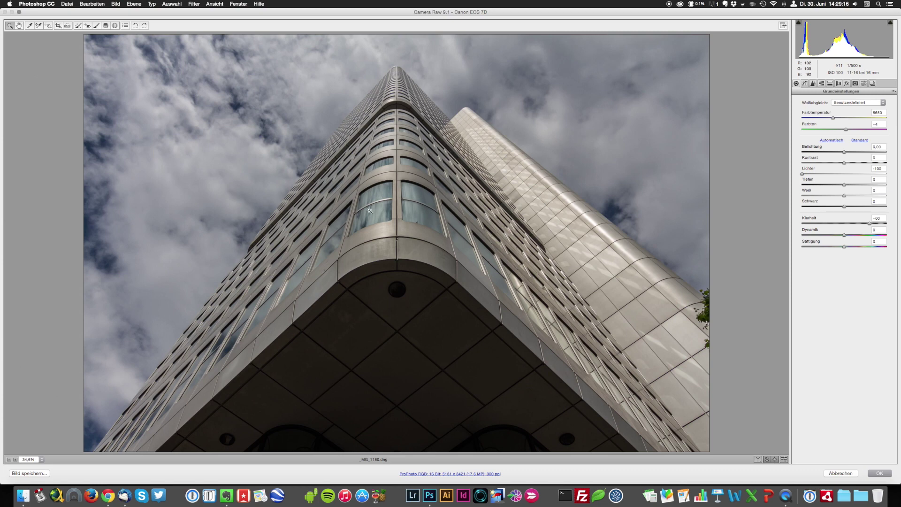
# Step: Test raising the highlights, return them to -100, and show the Details sharpening settings
pyautogui.click(807, 172)
pyautogui.moveTo(808, 170); pyautogui.dragTo(811, 172)
pyautogui.moveTo(803, 174); pyautogui.dragTo(844, 175)
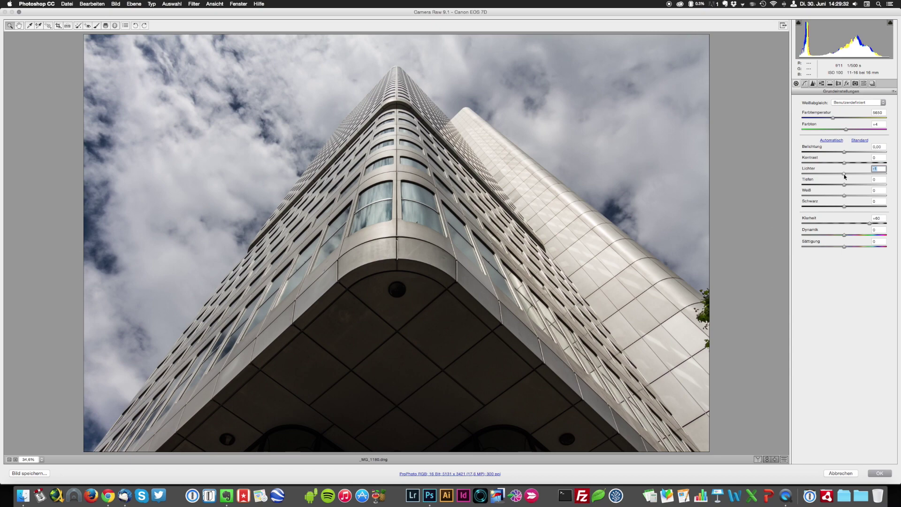
pyautogui.moveTo(844, 174); pyautogui.dragTo(787, 173)
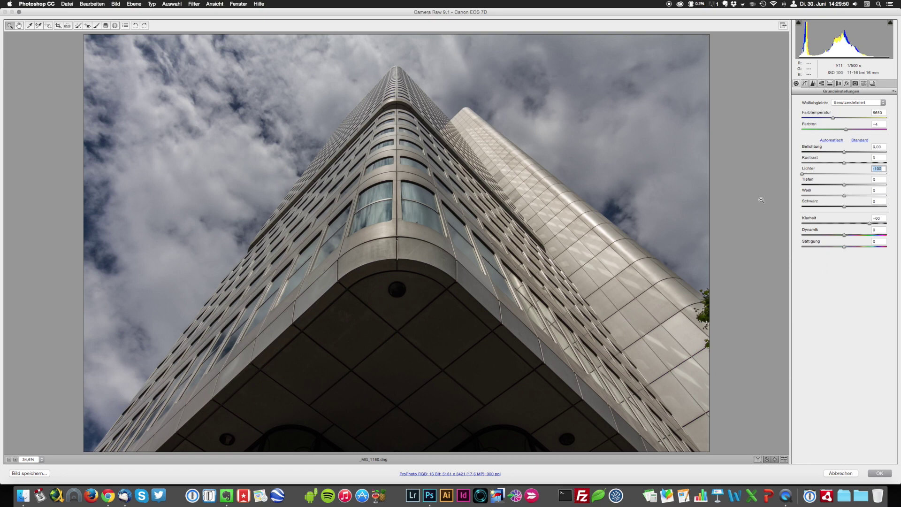
pyautogui.click(813, 83)
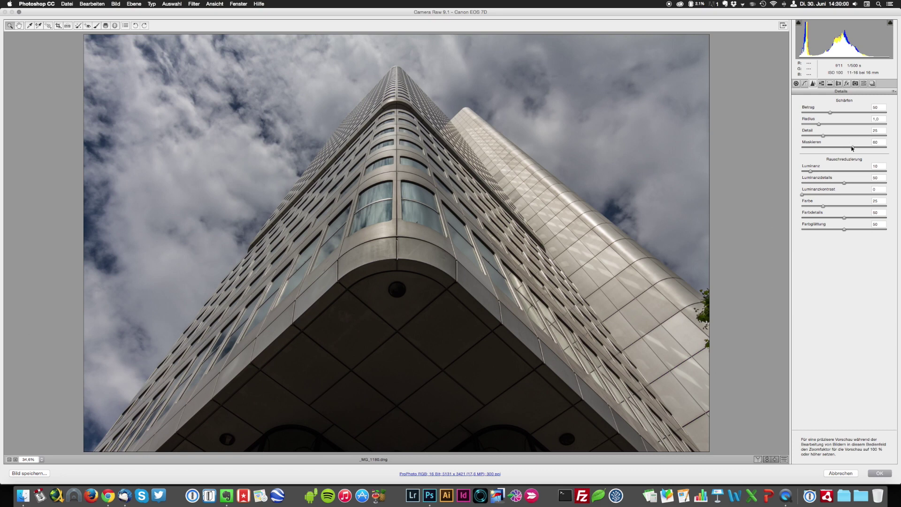
# Step: Set sharpening masking to 80 using the Option mask preview, then apply Camera Raw
pyautogui.press('alt')
pyautogui.keyDown('alt'); pyautogui.click(852, 147); pyautogui.keyUp('alt')
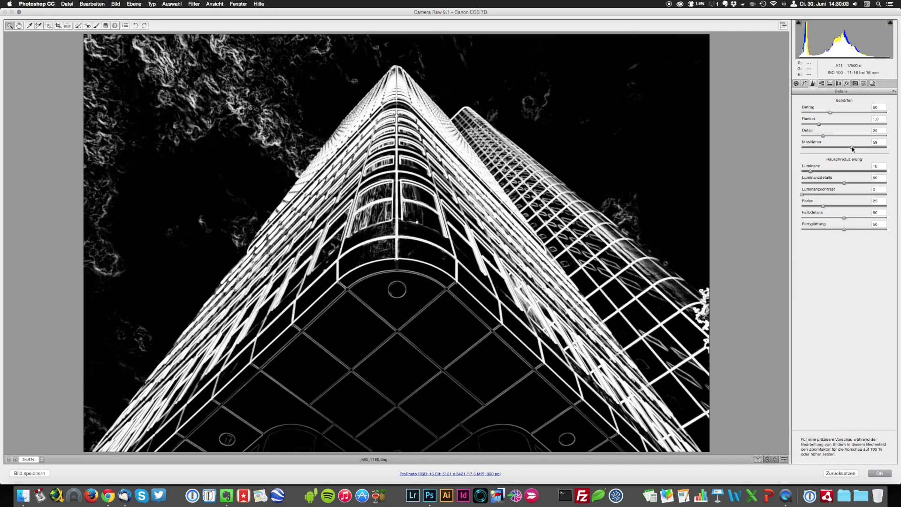
pyautogui.moveTo(851, 147); pyautogui.dragTo(840, 149)
pyautogui.moveTo(858, 147)
pyautogui.mouseDown()
pyautogui.moveTo(870, 149)
pyautogui.moveTo(837, 152)
pyautogui.moveTo(853, 152)
pyautogui.moveTo(851, 140)
pyautogui.mouseUp()
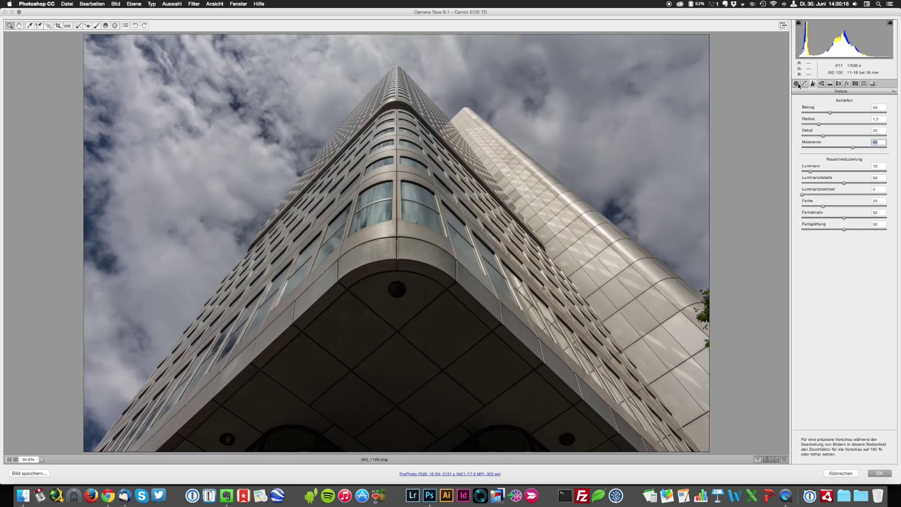
pyautogui.click(879, 473)
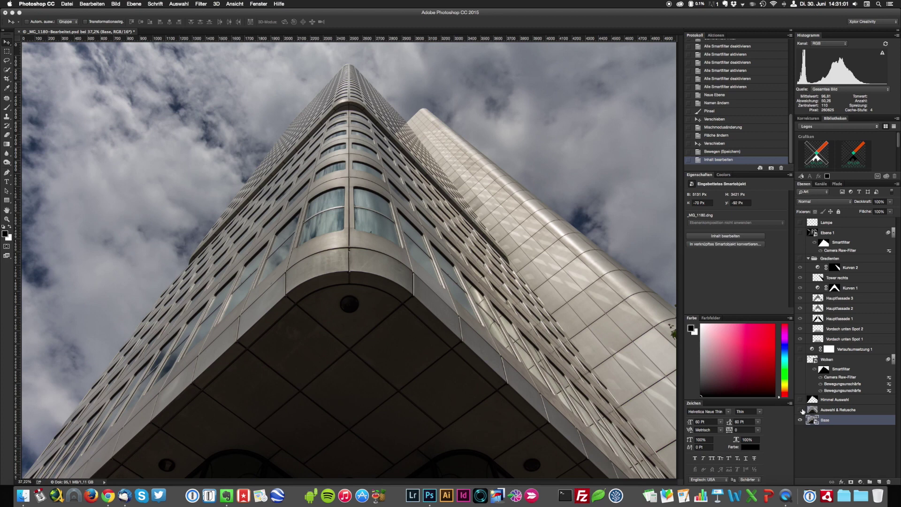
# Step: Make the Auswahl & Retusche layer active
pyautogui.click(841, 411)
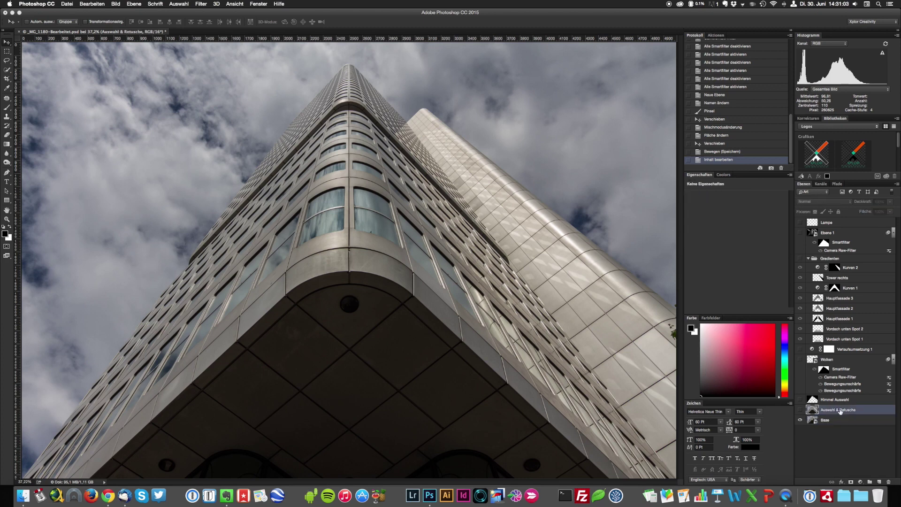
# Step: Toggle the Auswahl & Retusche layer to compare the retouch, leaving it visible
pyautogui.click(801, 411)
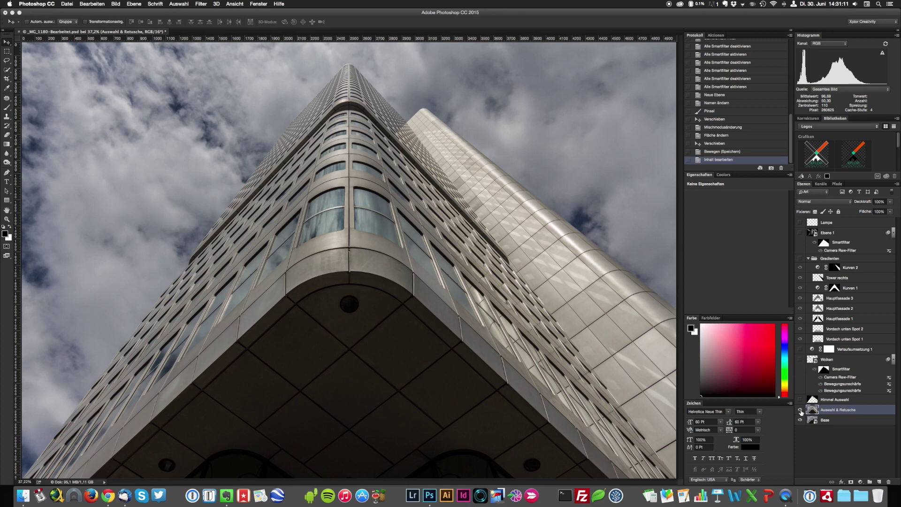
pyautogui.click(800, 411)
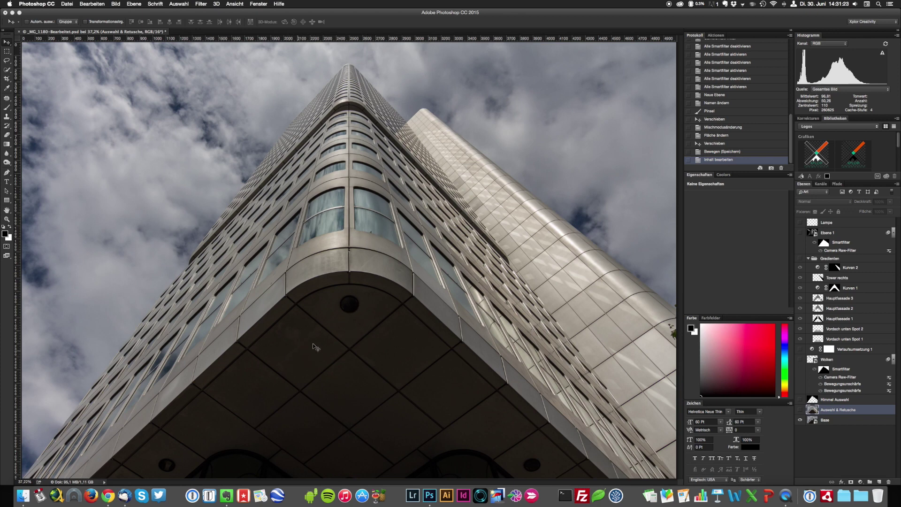
pyautogui.click(801, 410)
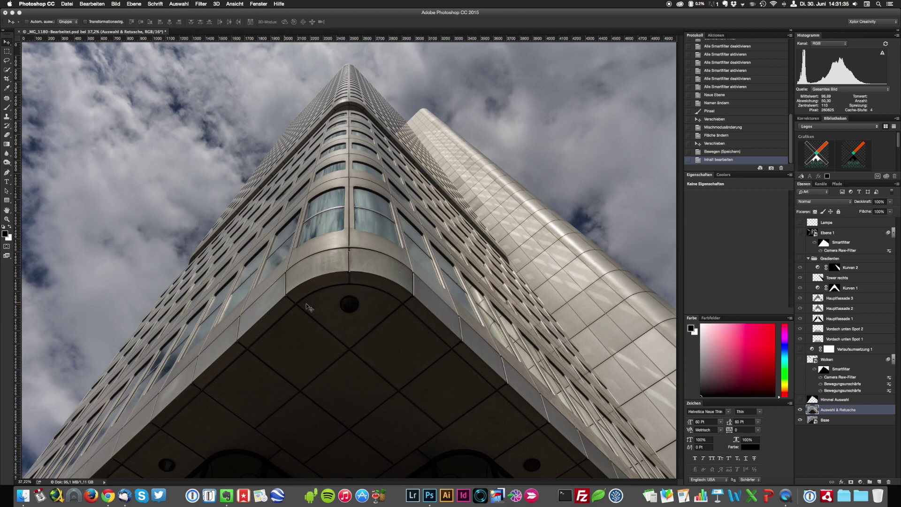
pyautogui.click(801, 412)
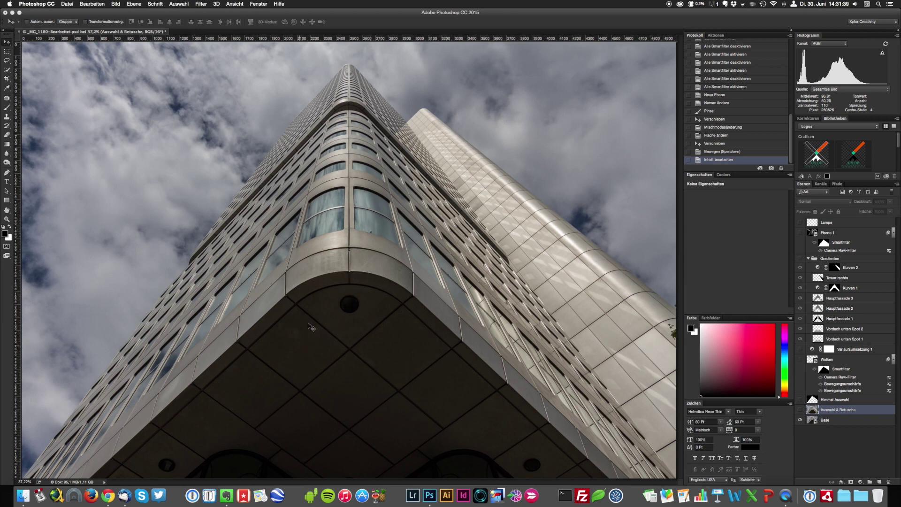
pyautogui.click(800, 411)
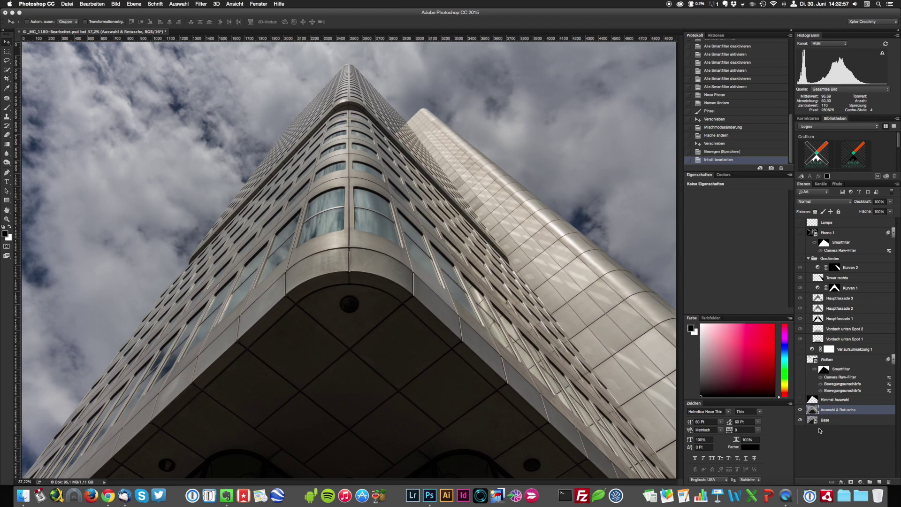
pyautogui.keyDown('super'); pyautogui.click(814, 400); pyautogui.keyUp('super')
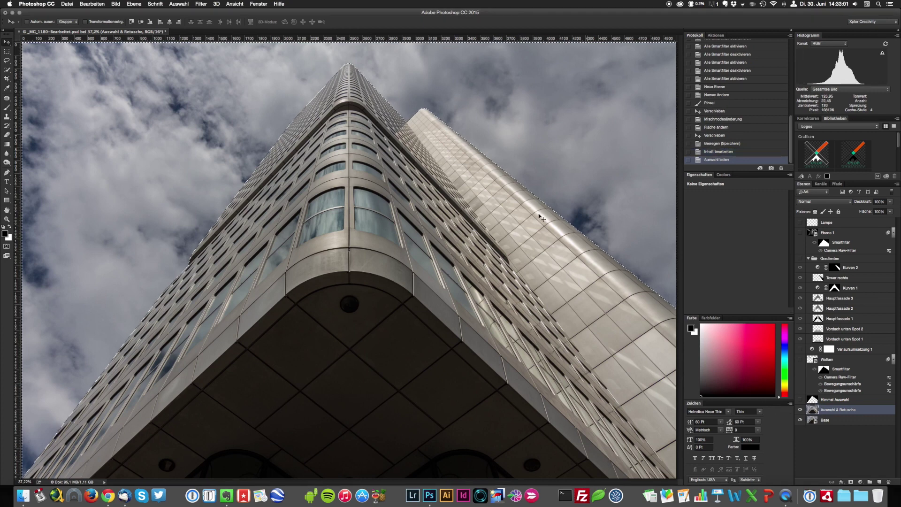
pyautogui.press('l')
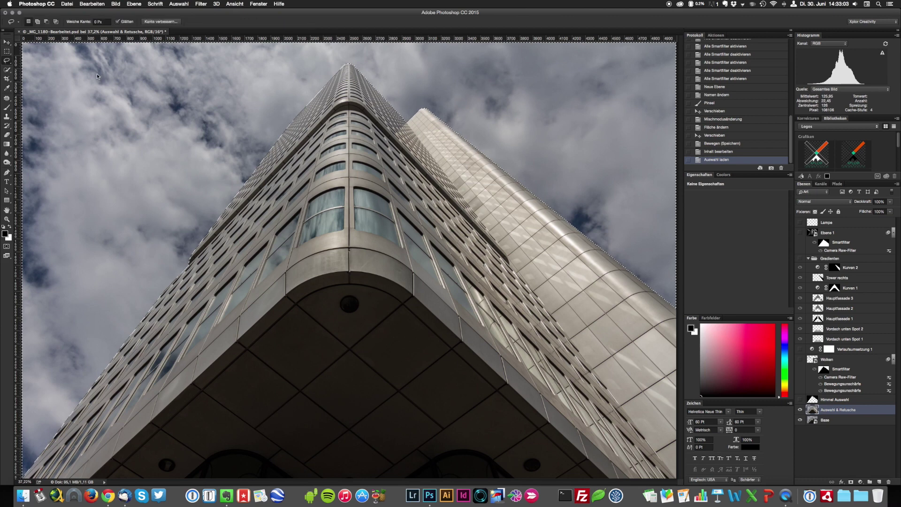
pyautogui.rightClick(249, 106)
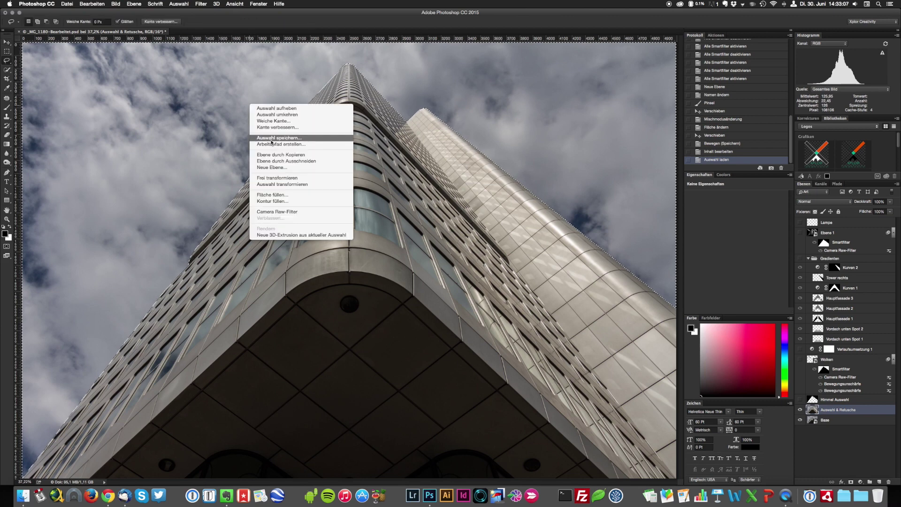
pyautogui.click(828, 445)
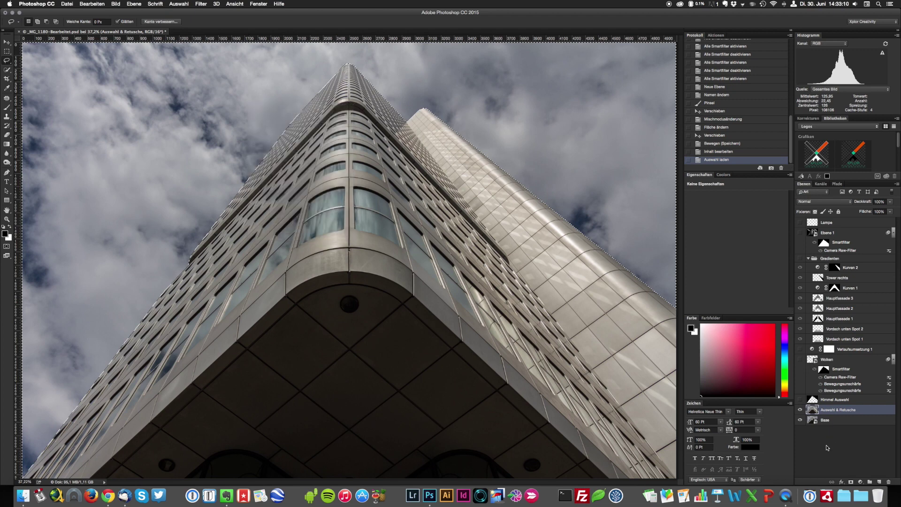
pyautogui.click(821, 184)
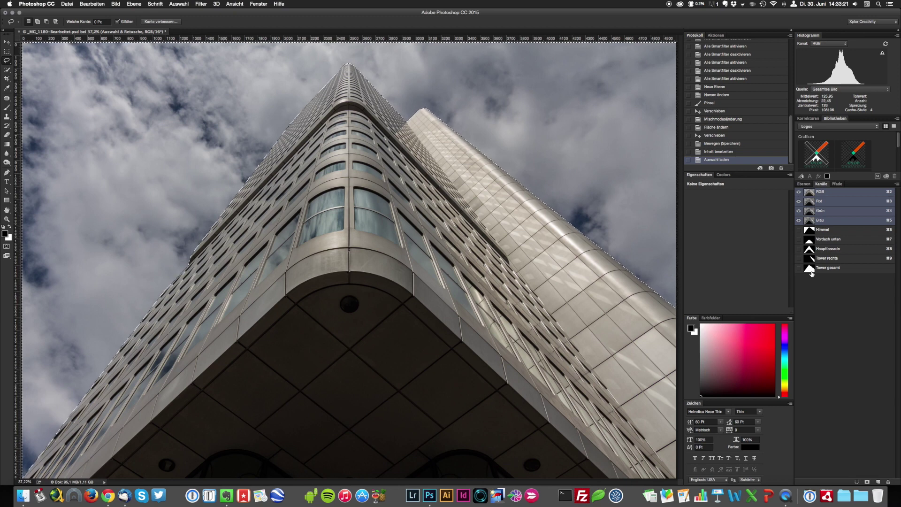
pyautogui.keyDown('super'); pyautogui.click(810, 270); pyautogui.keyUp('super')
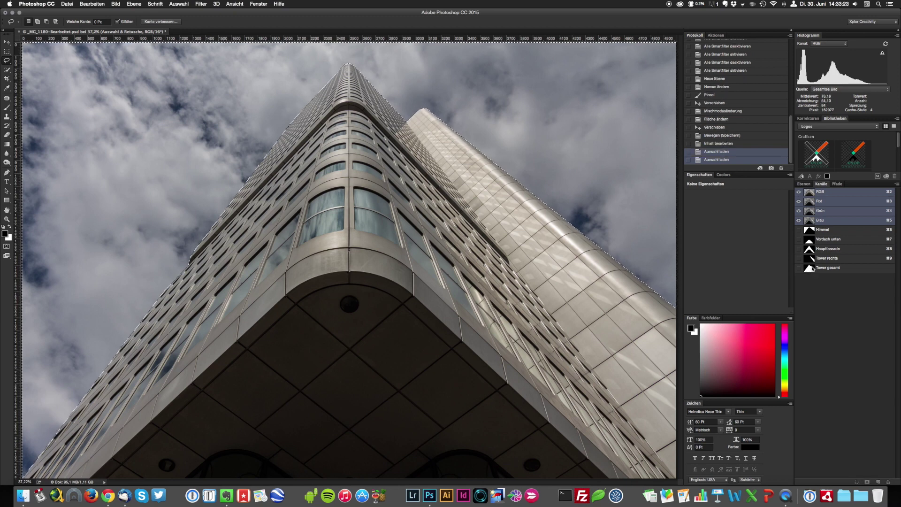
pyautogui.keyDown('super'); pyautogui.click(810, 269); pyautogui.keyUp('super')
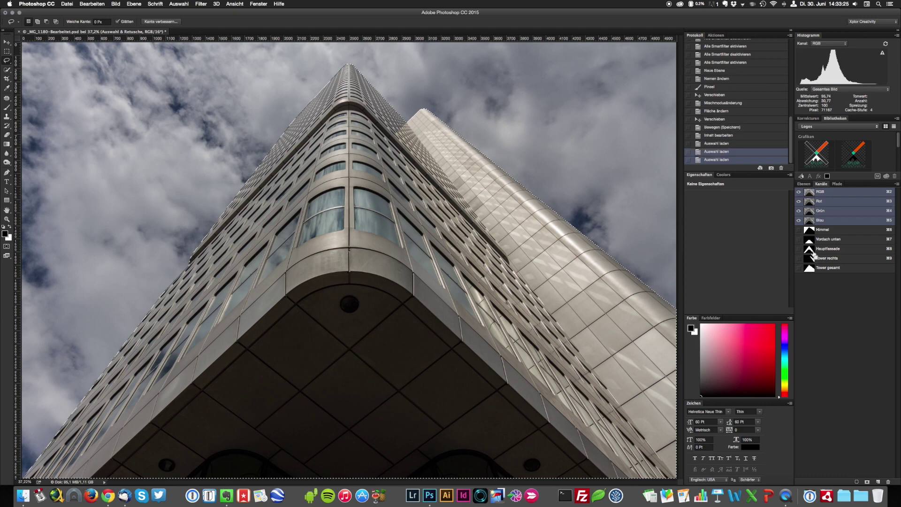
pyautogui.keyDown('super'); pyautogui.click(810, 250); pyautogui.keyUp('super')
pyautogui.keyDown('super'); pyautogui.click(809, 240); pyautogui.keyUp('super')
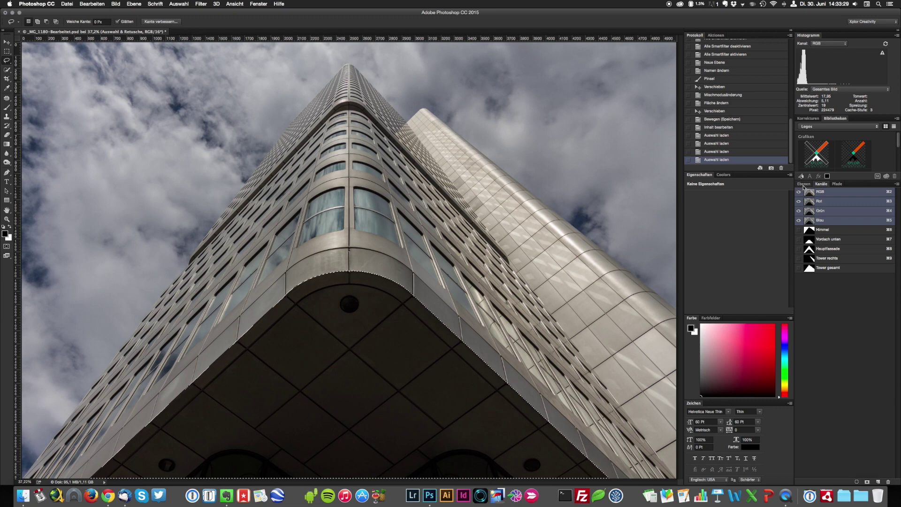
pyautogui.press('F7')
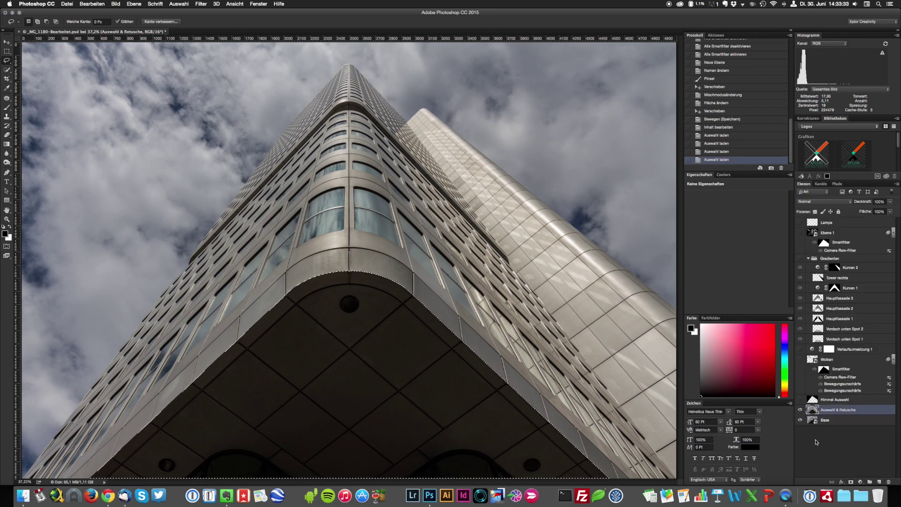
pyautogui.press('super+shift+i')
pyautogui.press('super+d')
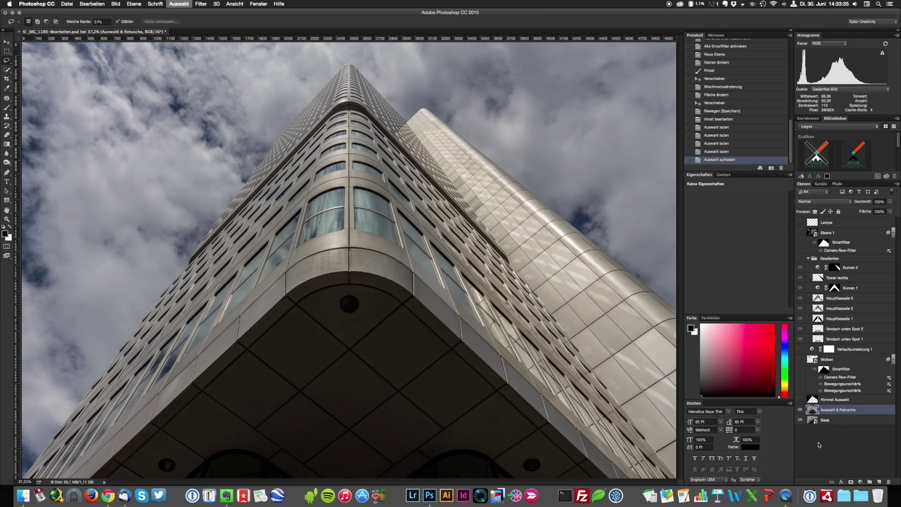
# Step: Load the sky selection, then show and select the Himmel Auswahl black-sky layer
pyautogui.click(821, 441)
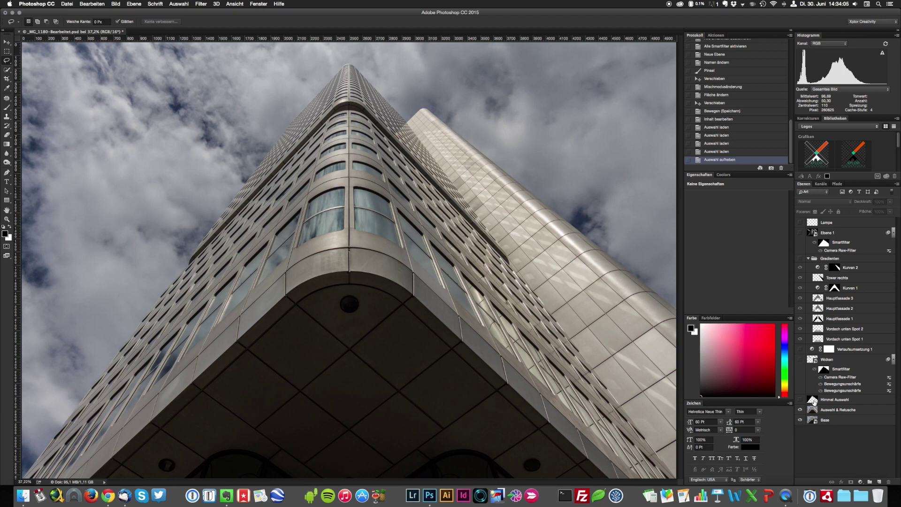
pyautogui.keyDown('super'); pyautogui.click(814, 402); pyautogui.keyUp('super')
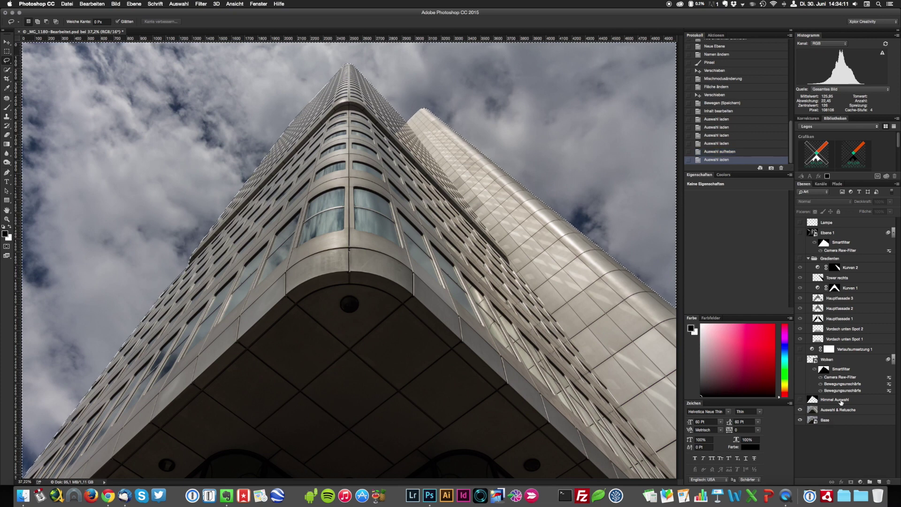
pyautogui.click(812, 400)
pyautogui.click(800, 400)
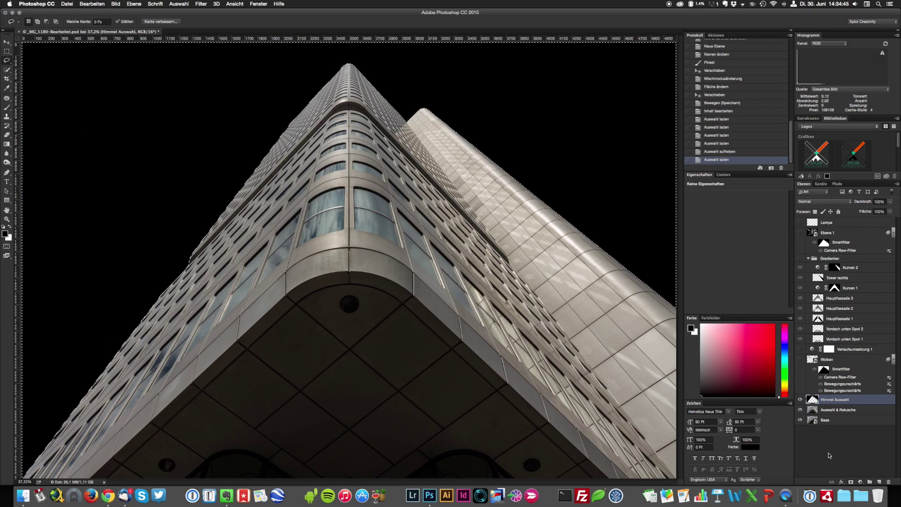
# Step: Magnify the right tower's curved roof edge, then load and clear the sky selection
pyautogui.press('super+plus')
pyautogui.press('super+plus')
pyautogui.press('super+plus')
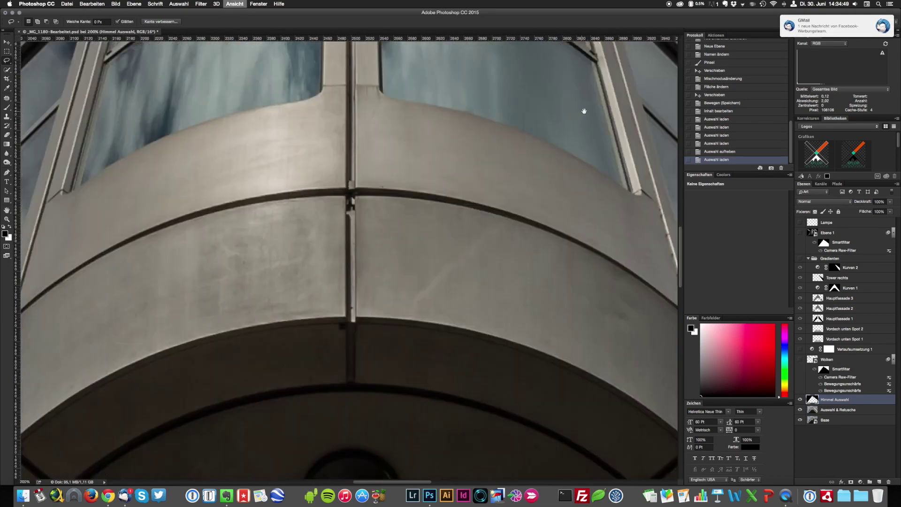
pyautogui.press('super+plus')
pyautogui.moveTo(374, 268)
pyautogui.mouseDown()
pyautogui.moveTo(557, 205)
pyautogui.moveTo(484, 237)
pyautogui.mouseUp()
pyautogui.press('super+r')
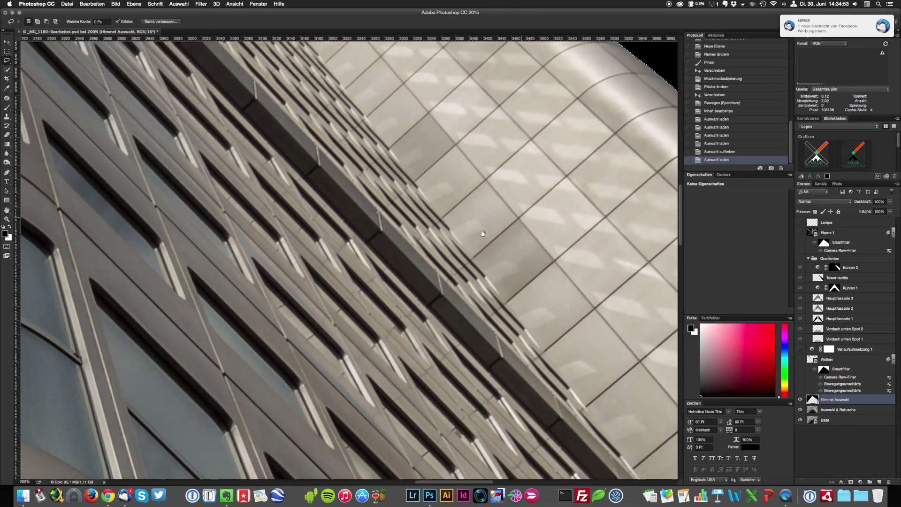
pyautogui.moveTo(583, 193); pyautogui.dragTo(405, 266)
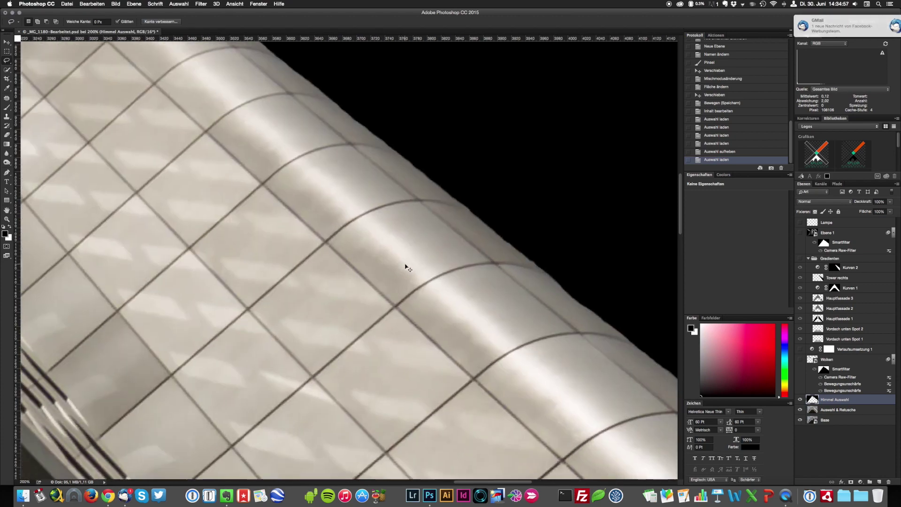
pyautogui.press('super+plus')
pyautogui.press('super+plus')
pyautogui.press('super+plus')
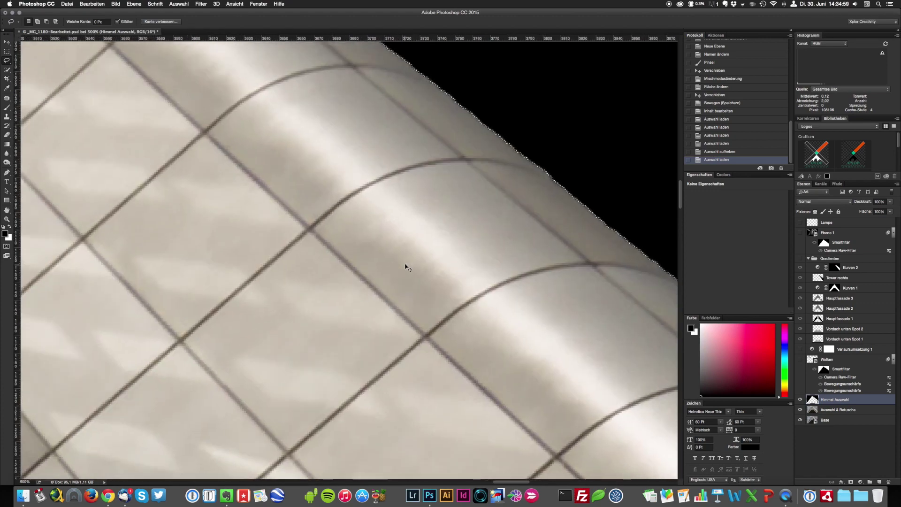
pyautogui.press('super+plus')
pyautogui.press('super+minus')
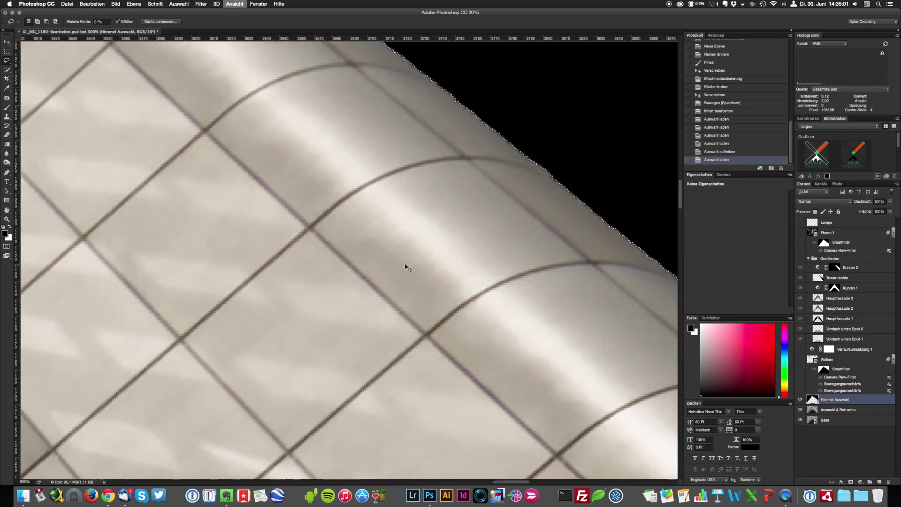
pyautogui.moveTo(590, 235); pyautogui.dragTo(490, 241)
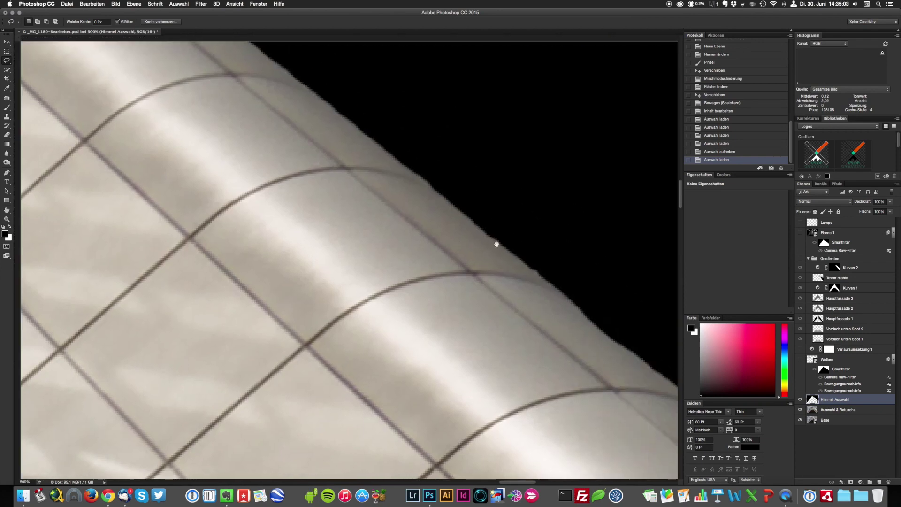
pyautogui.press('super+alt+l')
pyautogui.press('super+d')
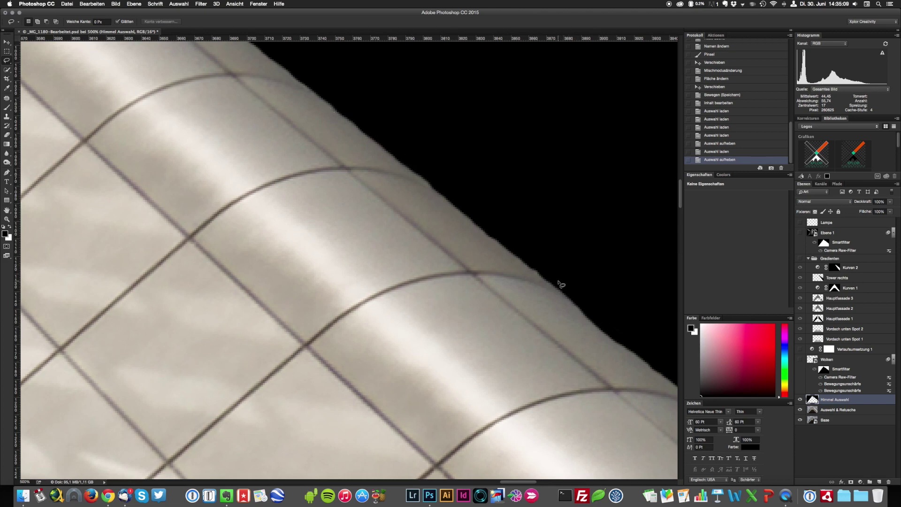
# Step: Paint along the roof edge with a 10 px brush, reload the sky selection, fit the image
pyautogui.press('b')
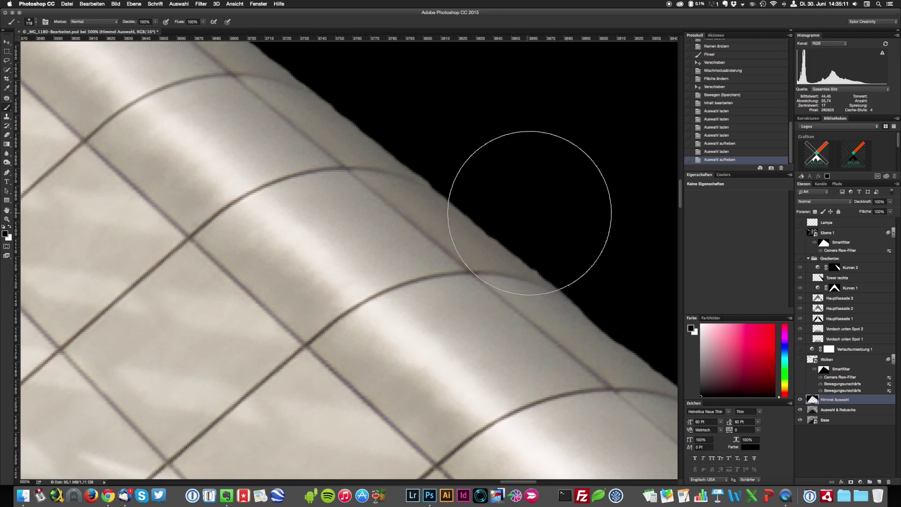
pyautogui.moveTo(559, 191); pyautogui.dragTo(470, 190)
pyautogui.moveTo(523, 198); pyautogui.dragTo(518, 361)
pyautogui.moveTo(542, 225); pyautogui.dragTo(528, 232)
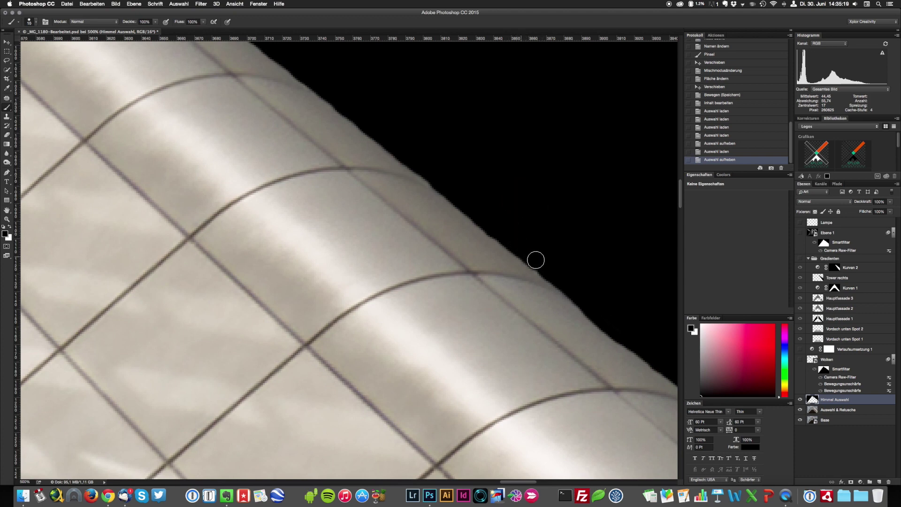
pyautogui.moveTo(545, 267); pyautogui.dragTo(562, 261)
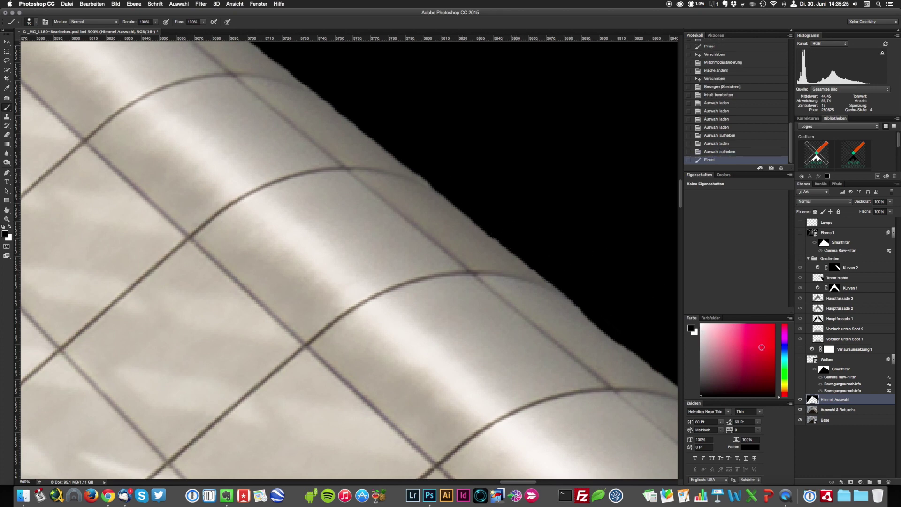
pyautogui.keyDown('super'); pyautogui.click(813, 400); pyautogui.keyUp('super')
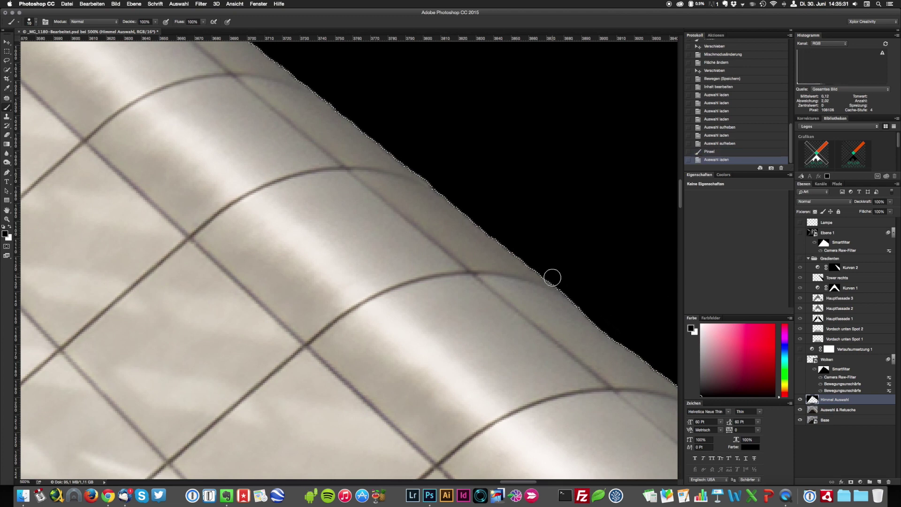
pyautogui.press('super+0')
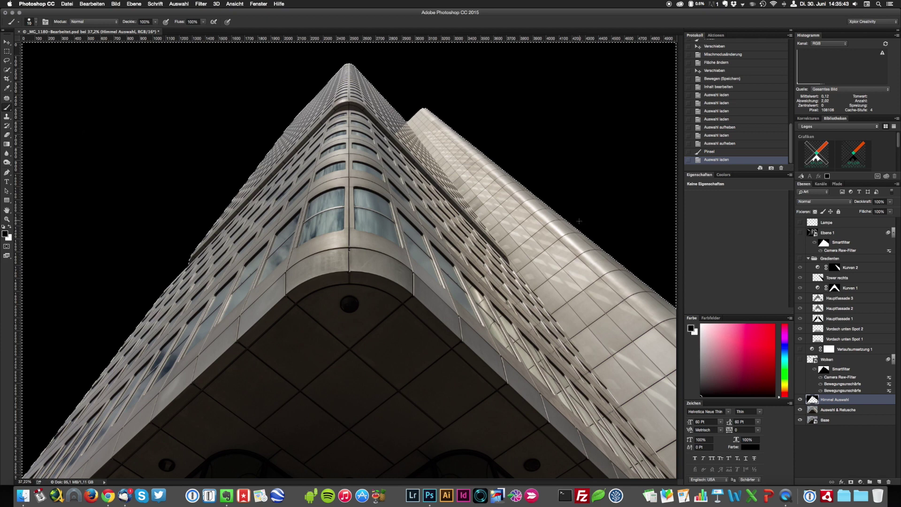
# Step: Deselect, choose the Move tool, and show the Wolken cloud-streak layer
pyautogui.press('super+d')
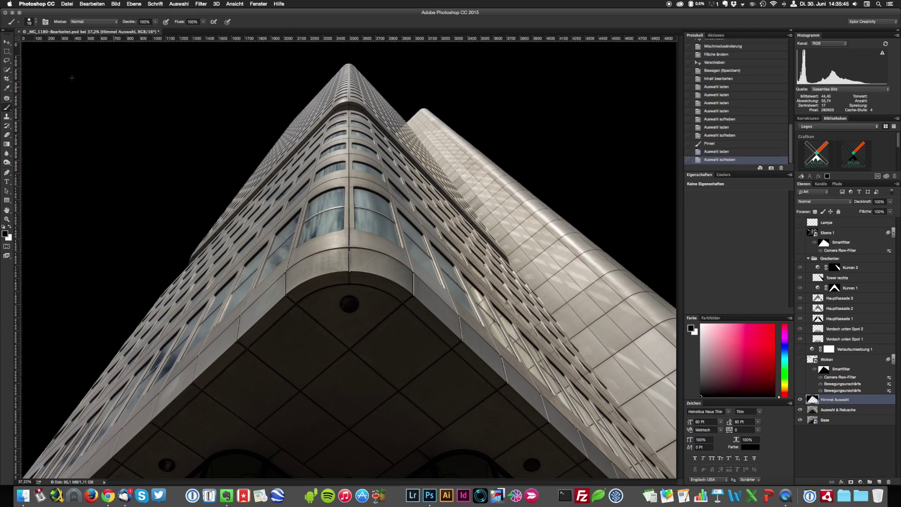
pyautogui.click(7, 42)
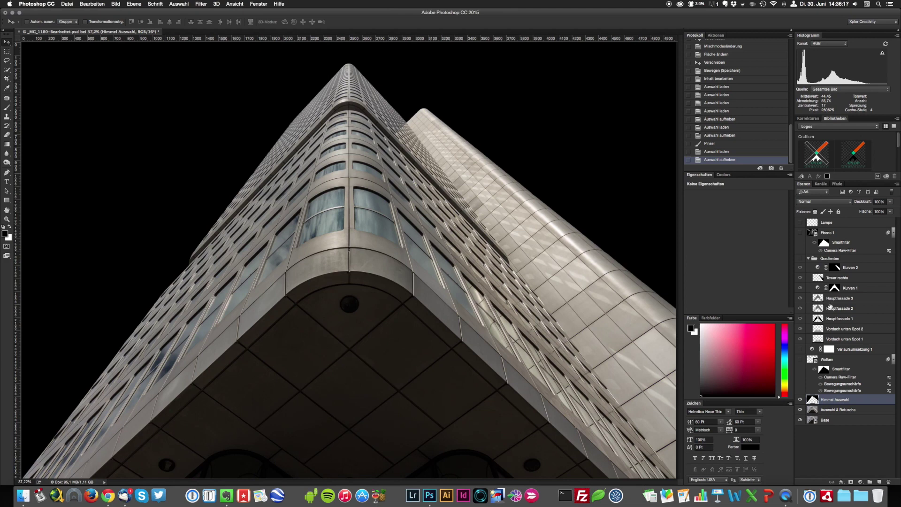
pyautogui.click(801, 359)
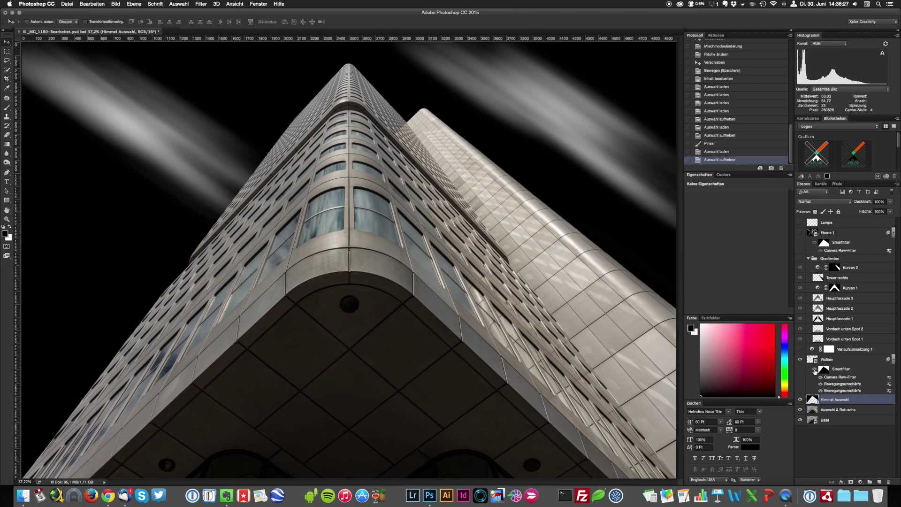
# Step: Hide the Wolken smart filters and load the tower outline as a selection
pyautogui.click(814, 370)
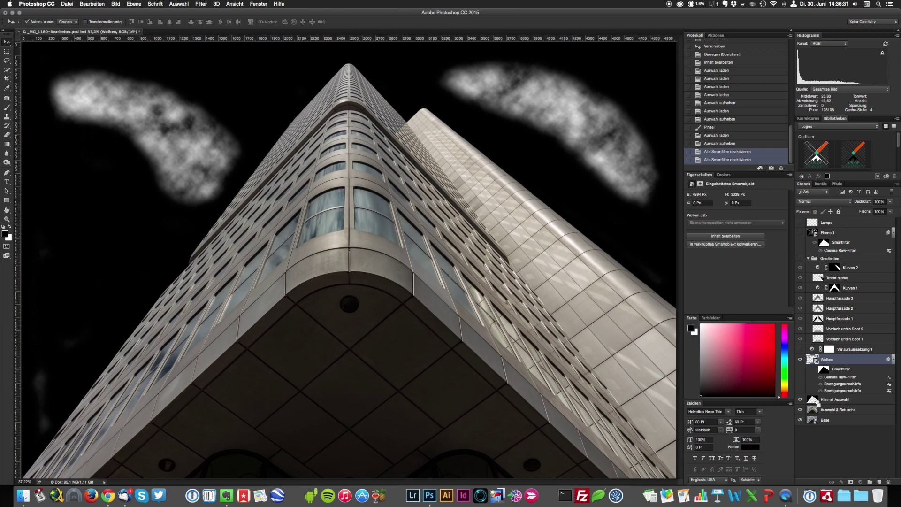
pyautogui.keyDown('super'); pyautogui.click(816, 402); pyautogui.keyUp('super')
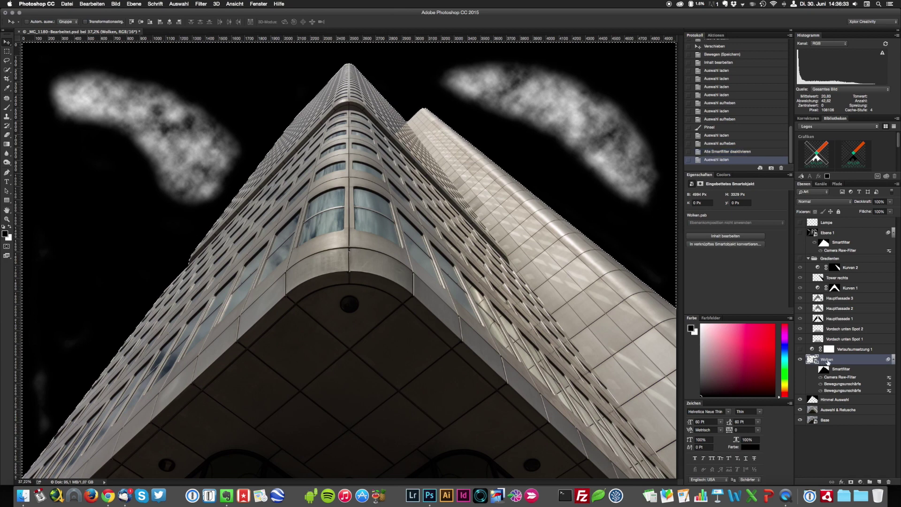
pyautogui.click(203, 5)
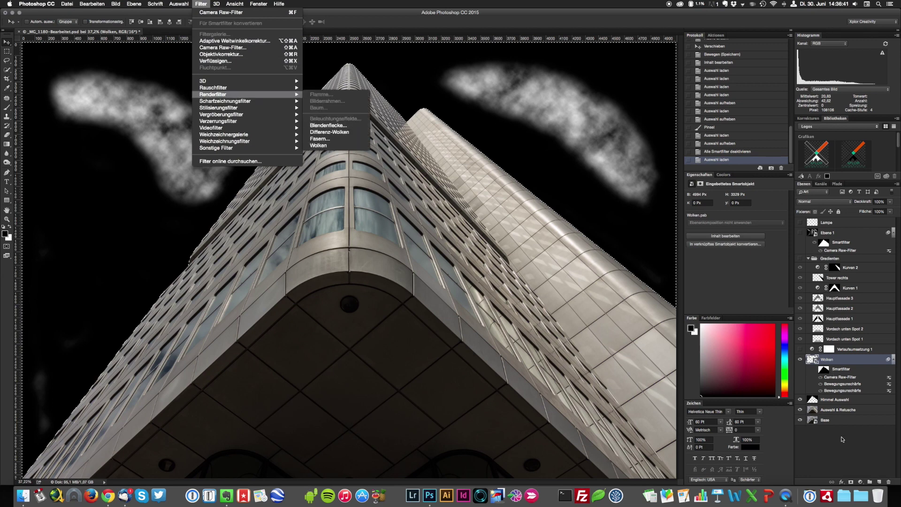
pyautogui.press('Escape')
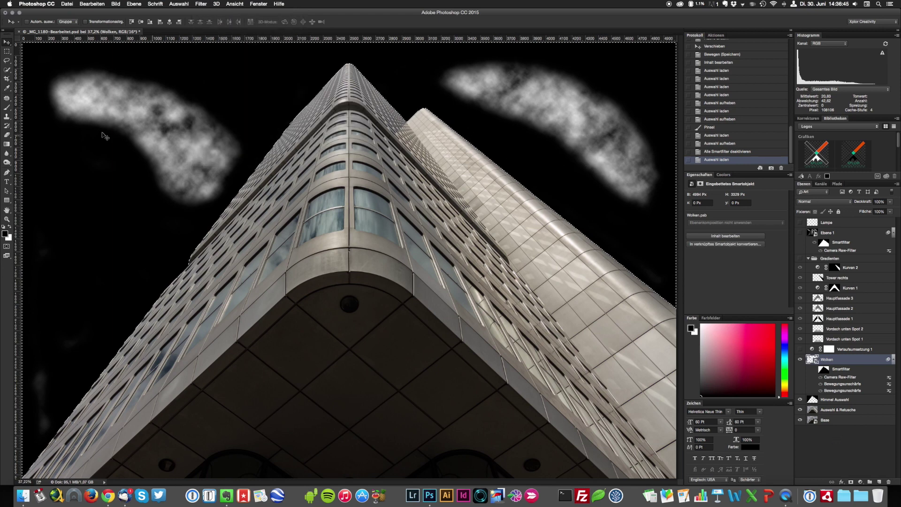
# Step: Erase the clouds inside the tower selection, deselect, and re-enable the Wolken smart filters
pyautogui.press('e')
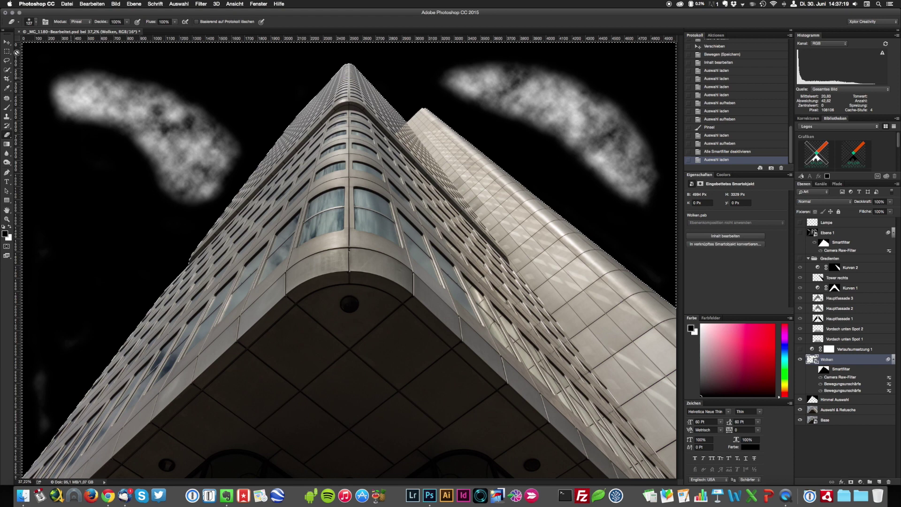
pyautogui.click(7, 42)
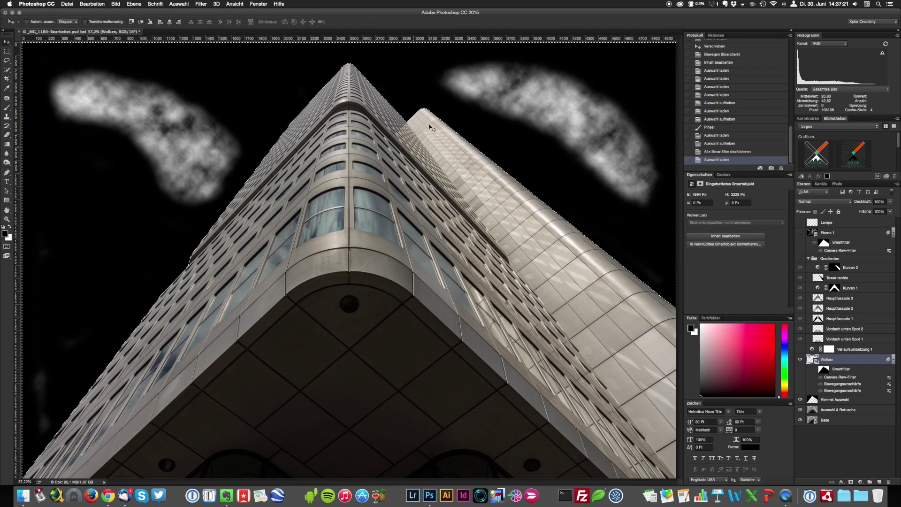
pyautogui.press('super+d')
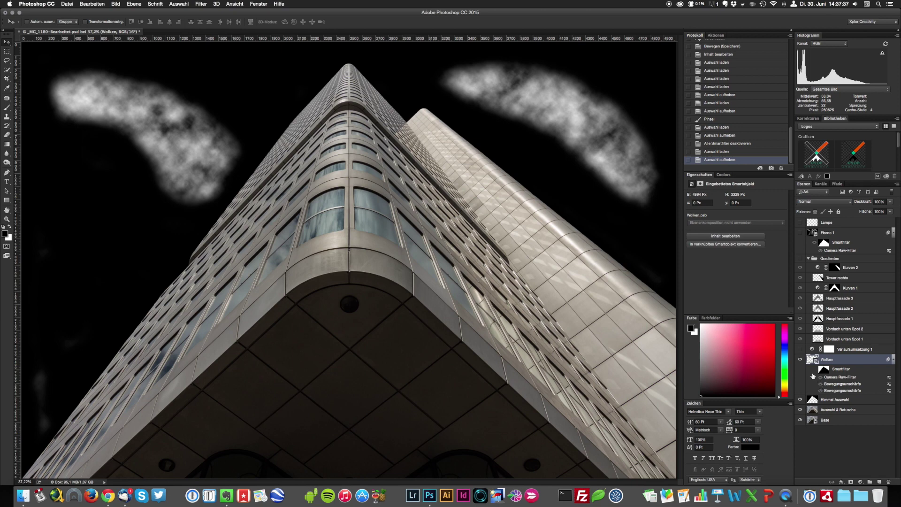
pyautogui.click(814, 369)
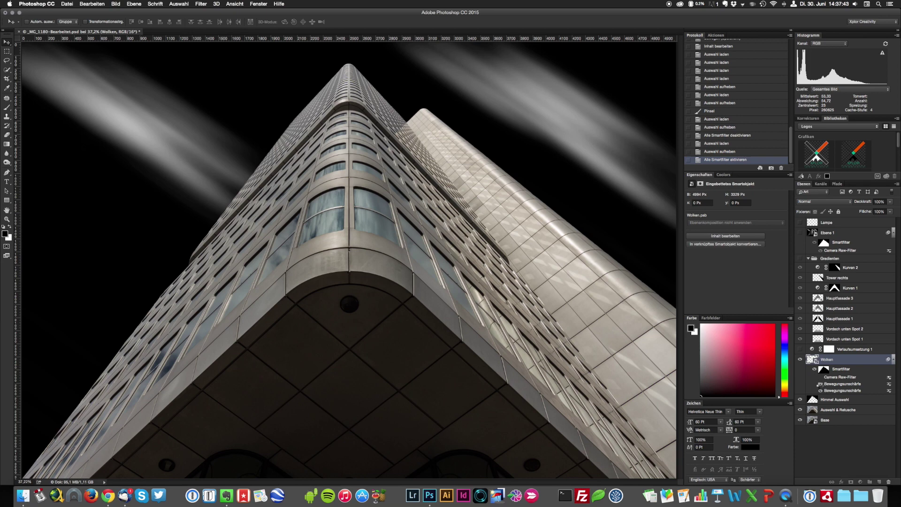
# Step: Switch off Camera Raw and one Wolken motion blur, then open its −35°, 1000 px settings
pyautogui.click(821, 383)
pyautogui.click(820, 377)
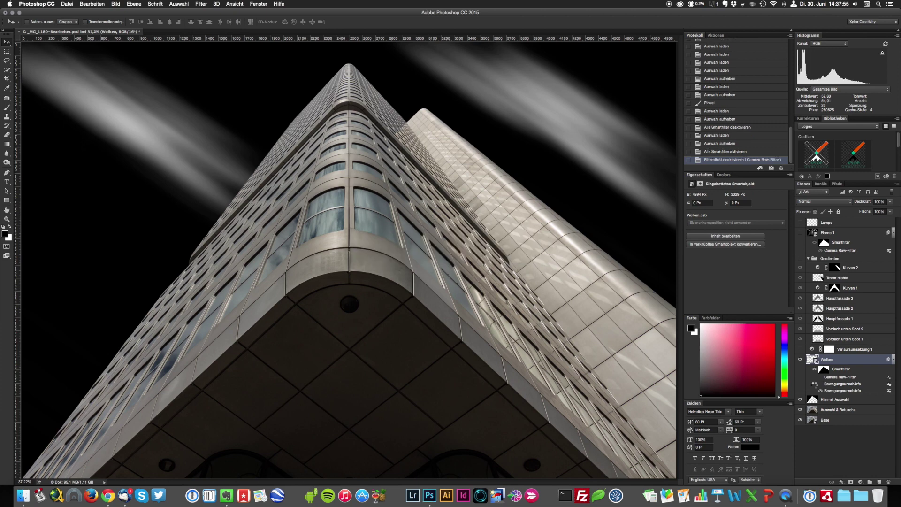
pyautogui.click(820, 384)
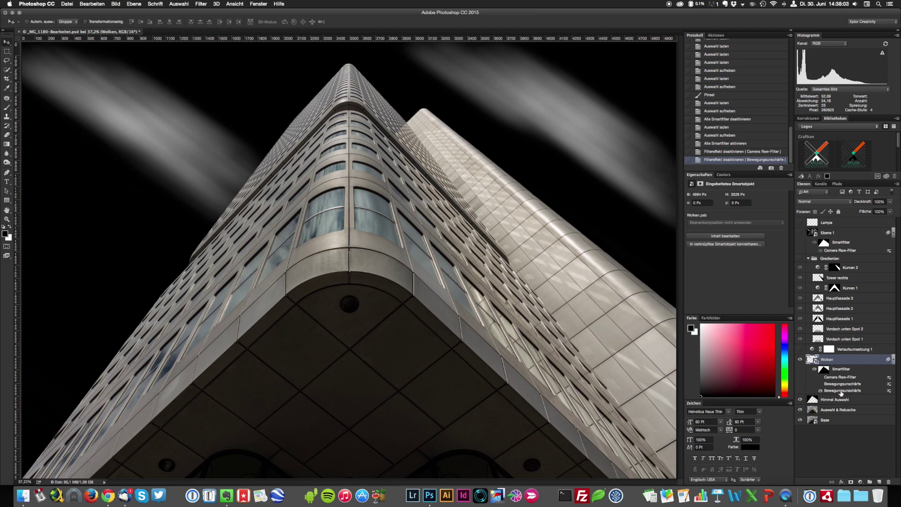
pyautogui.doubleClick(843, 391)
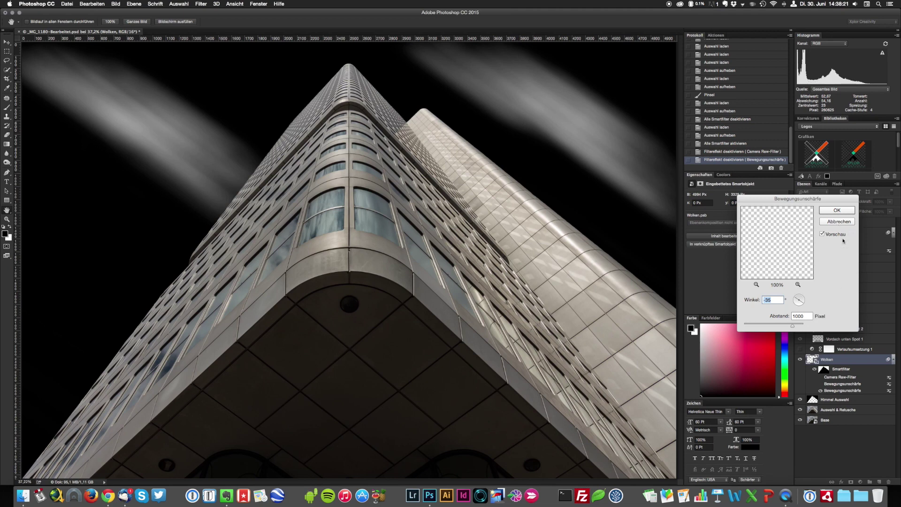
# Step: Set the Wolken motion blur to about −30° and 500 pixels, toggling it to compare
pyautogui.click(838, 222)
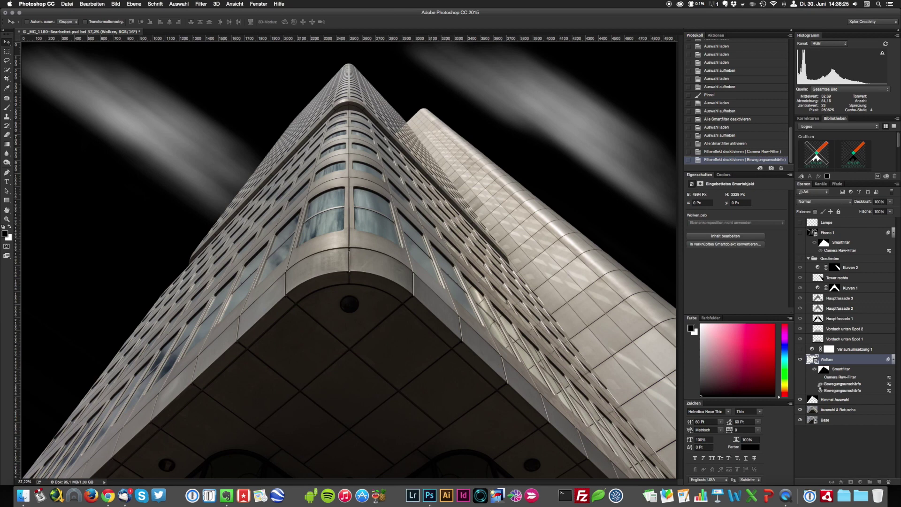
pyautogui.click(820, 384)
pyautogui.click(825, 385)
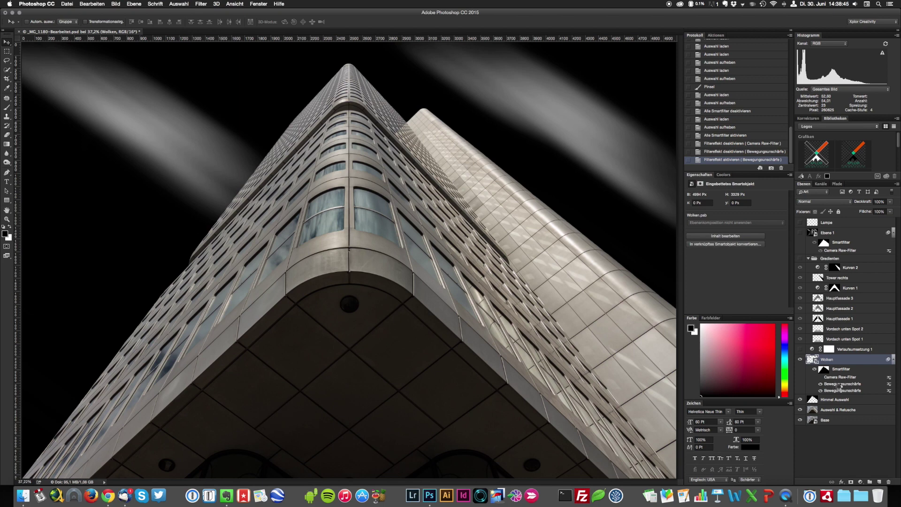
pyautogui.doubleClick(841, 384)
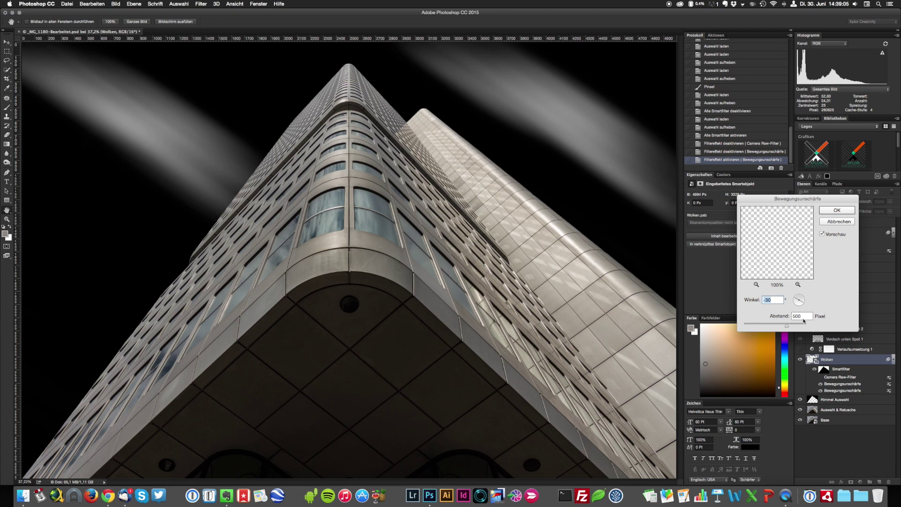
# Step: Commit the motion blur and turn the Wolken Camera Raw filter back on
pyautogui.click(829, 222)
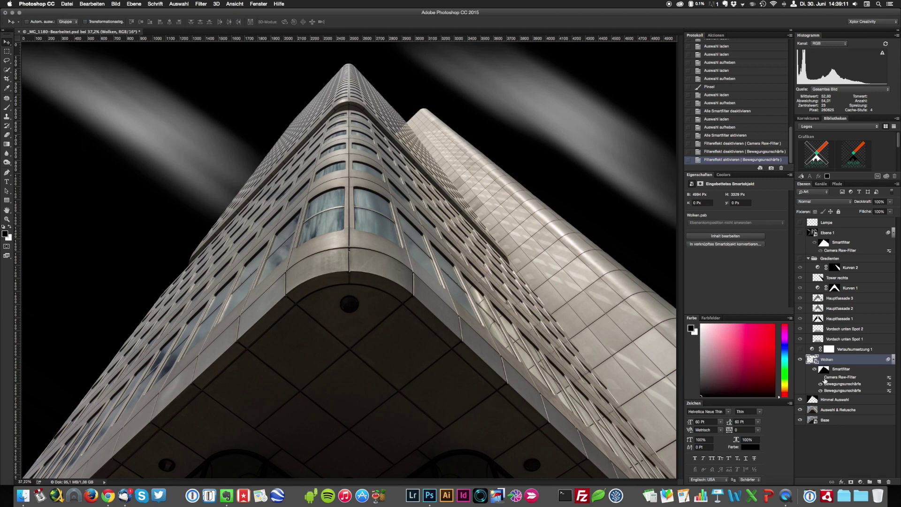
pyautogui.click(821, 377)
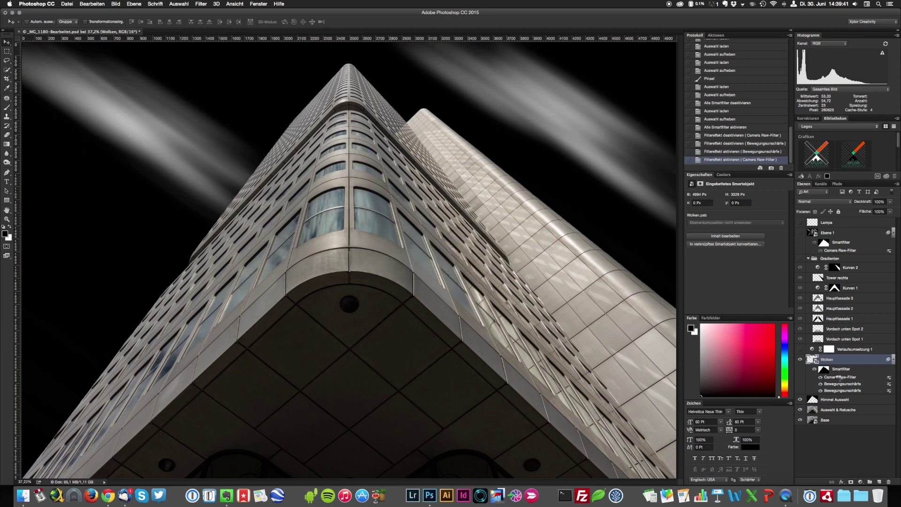
pyautogui.doubleClick(839, 377)
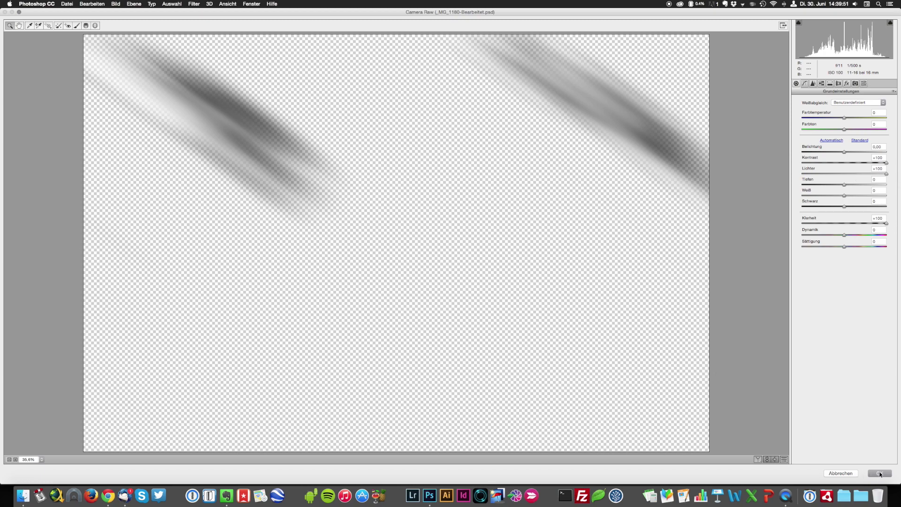
pyautogui.click(848, 475)
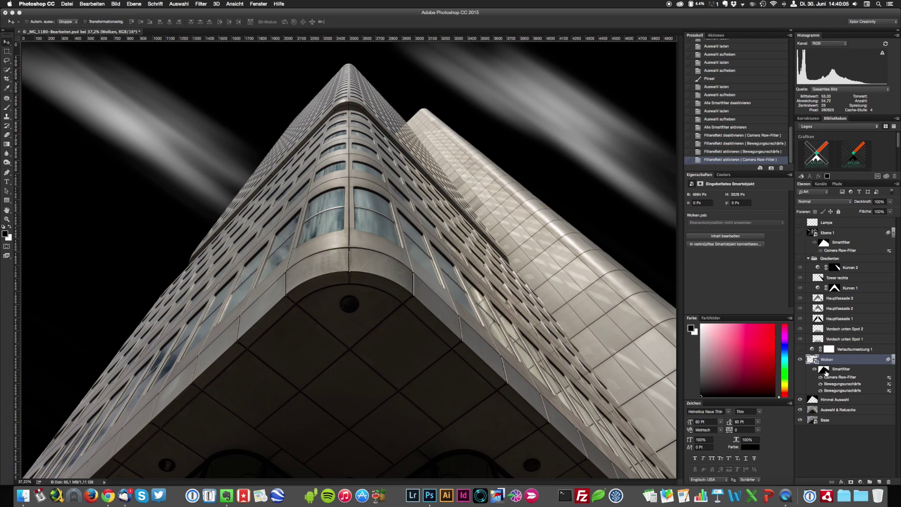
# Step: Show and select the Verlaufsumsetzung 1 gradient map, then open its black-to-white gradient for editing
pyautogui.click(800, 350)
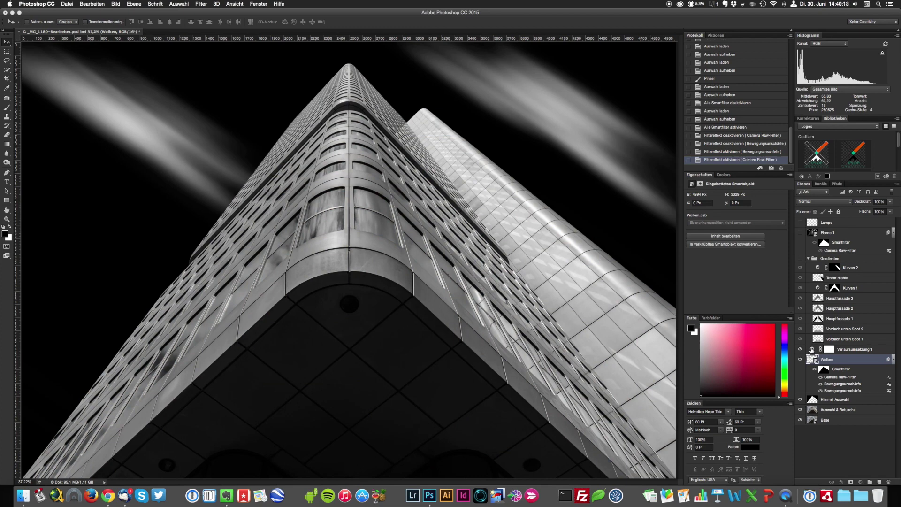
pyautogui.click(813, 350)
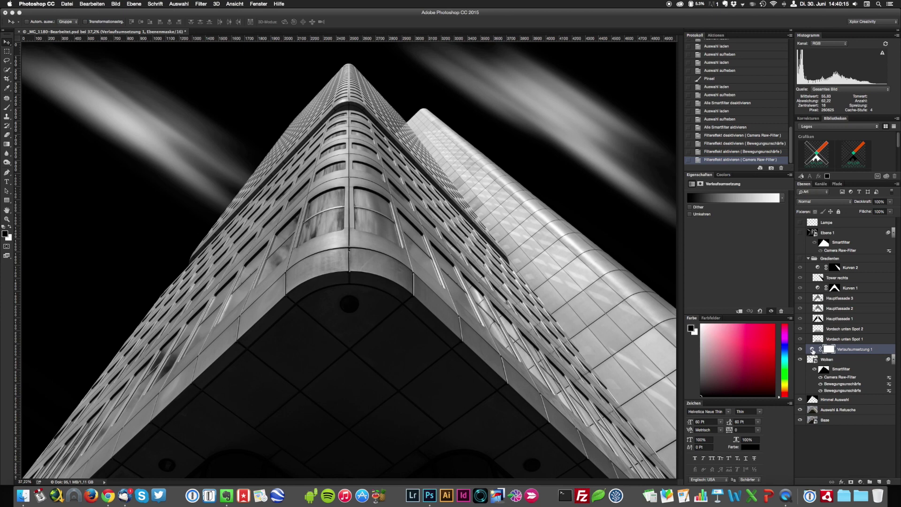
pyautogui.click(720, 201)
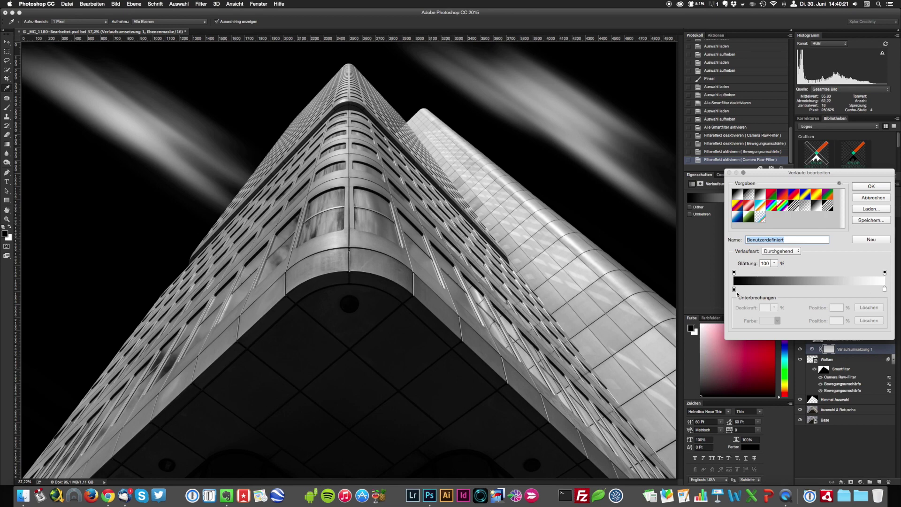
# Step: Nudge the black gradient stop, return it to 0%, close the editor, and show Adjustments
pyautogui.moveTo(735, 290); pyautogui.dragTo(742, 290)
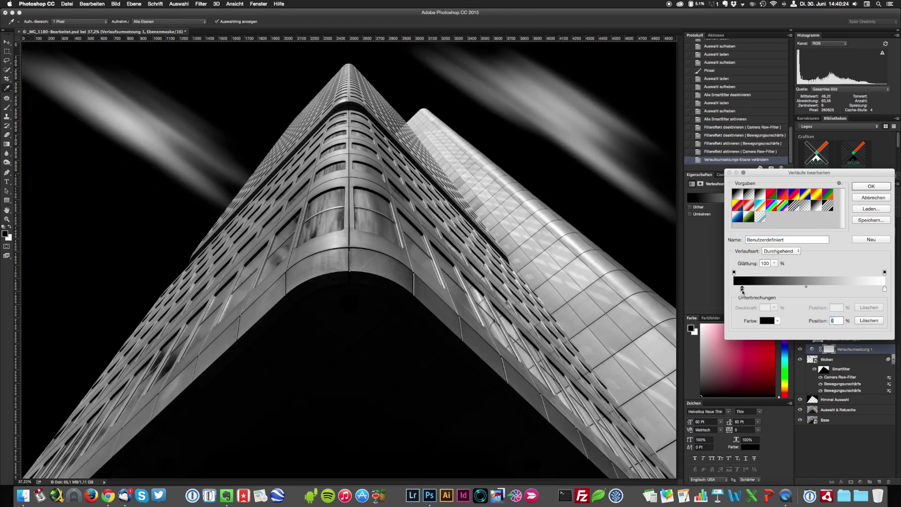
pyautogui.moveTo(743, 291); pyautogui.dragTo(735, 290)
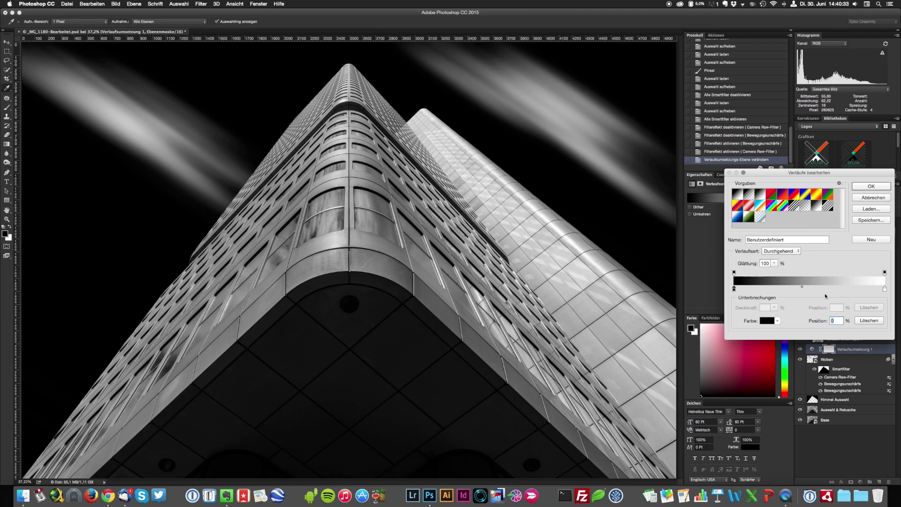
pyautogui.click(872, 198)
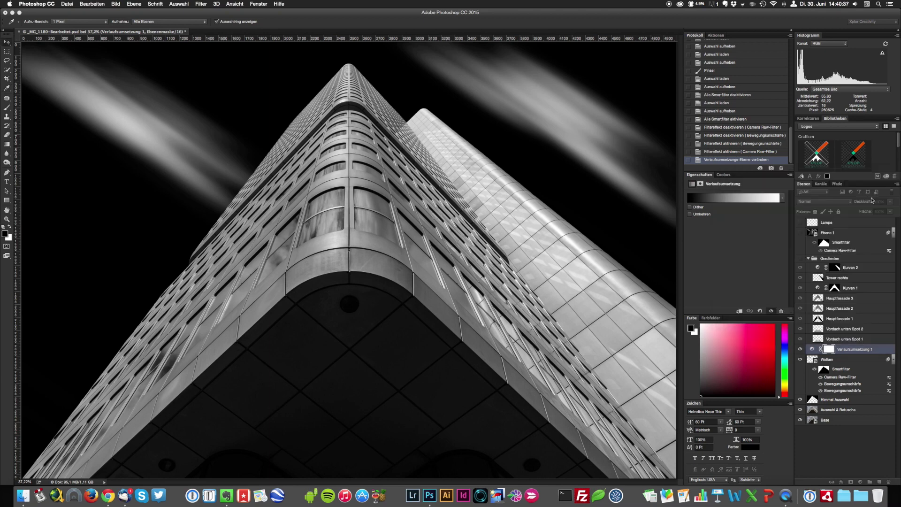
pyautogui.press('v')
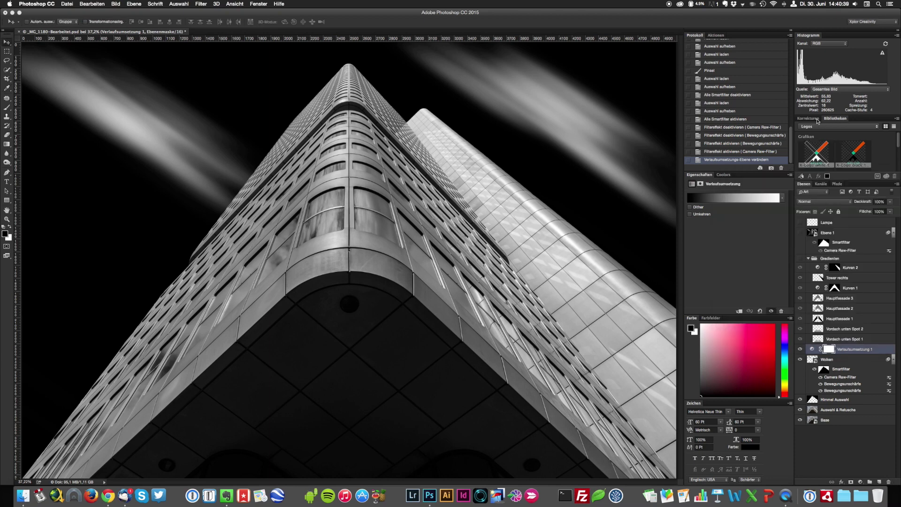
pyautogui.click(815, 120)
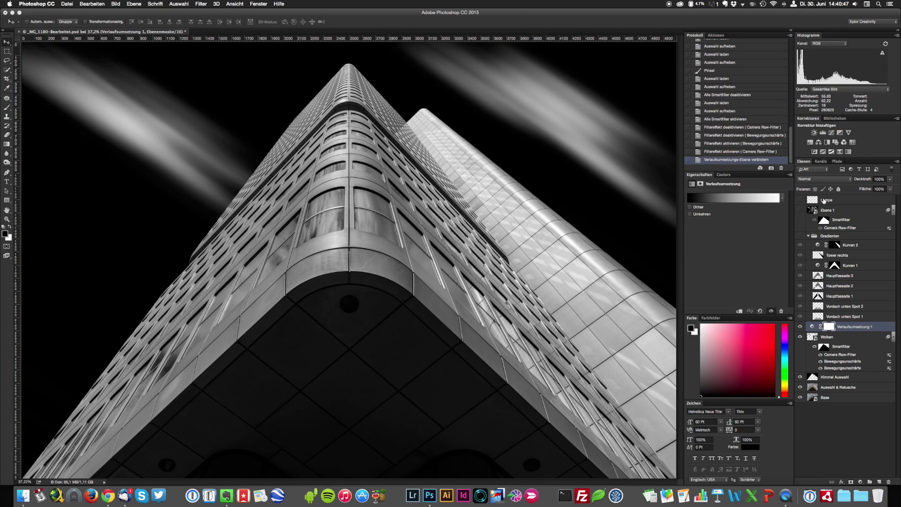
# Step: Try a Black & White adjustment layer, delete it, and recheck the gradient map's black stop
pyautogui.click(828, 142)
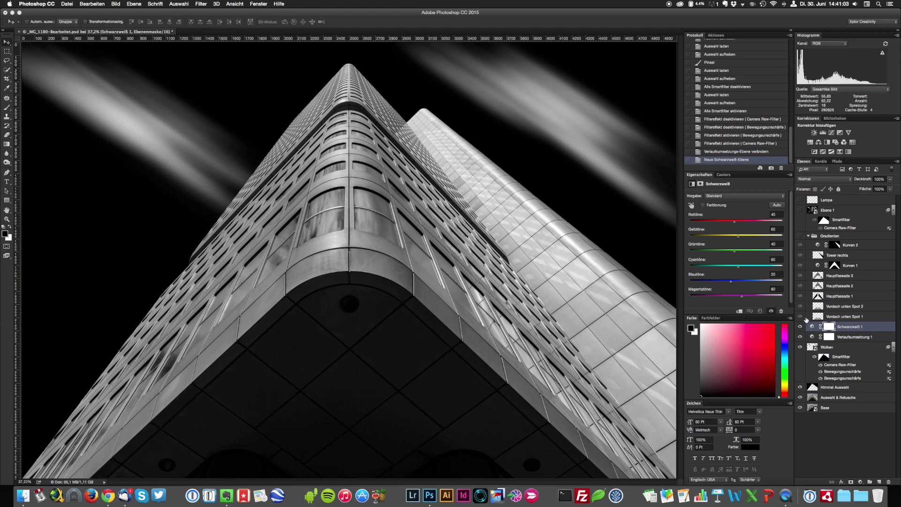
pyautogui.press('Delete')
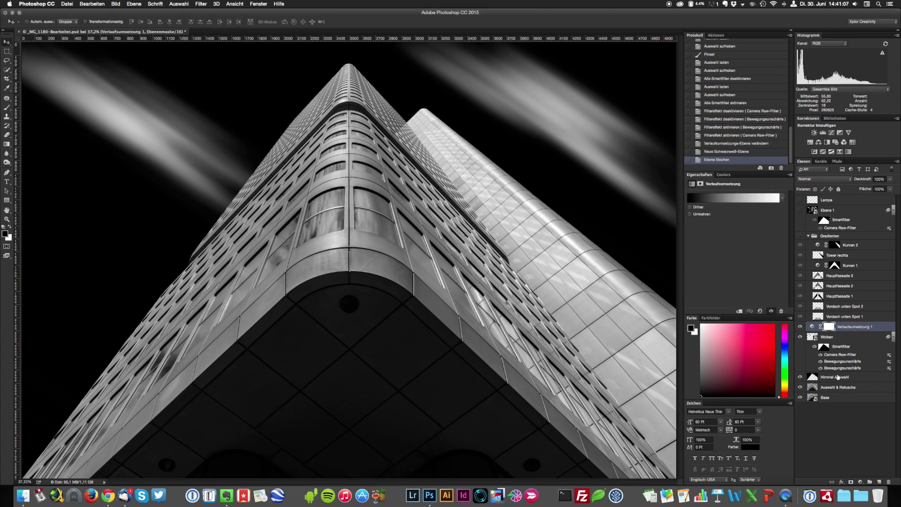
pyautogui.click(728, 202)
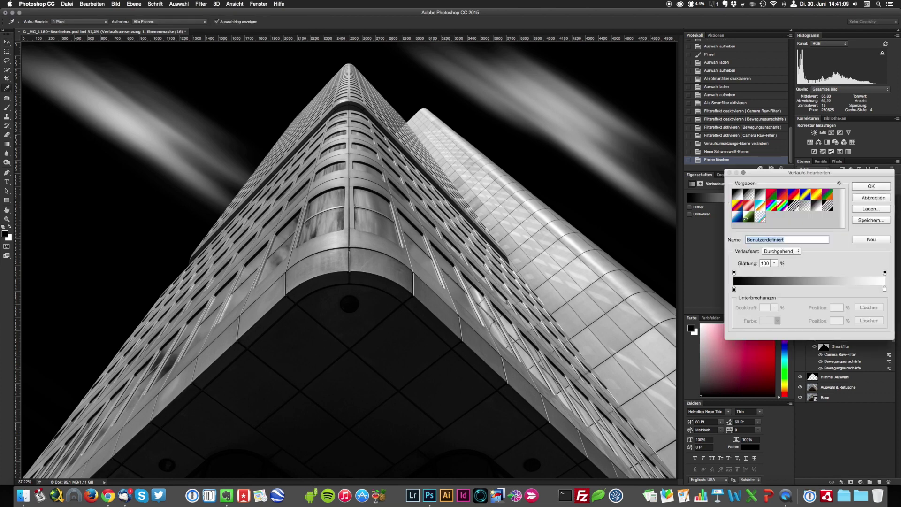
pyautogui.click(735, 289)
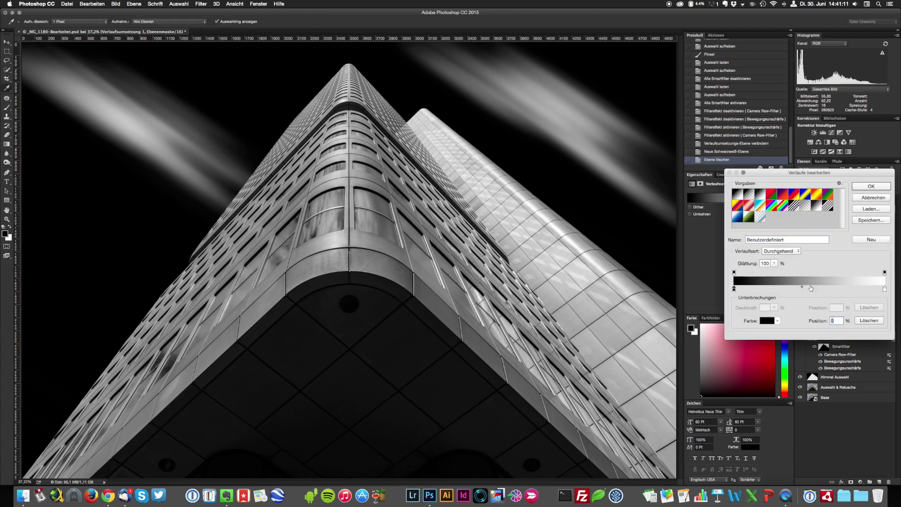
pyautogui.click(871, 198)
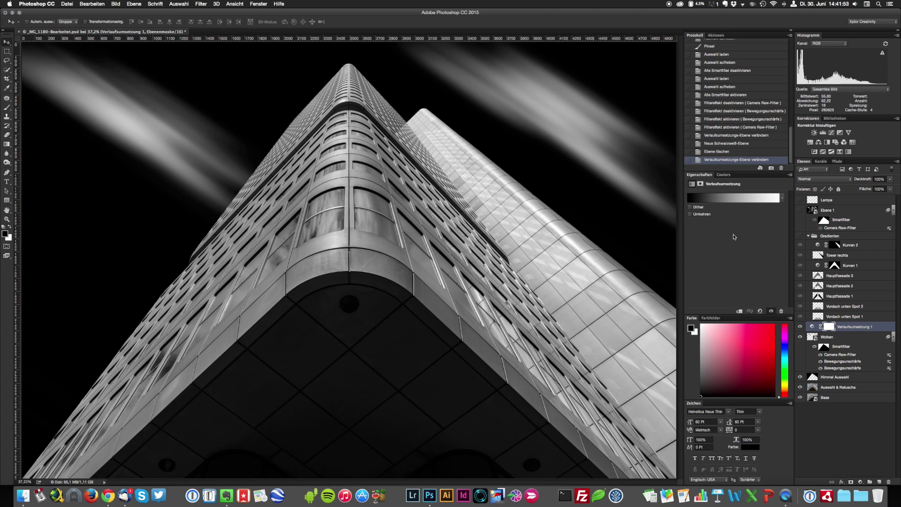
pyautogui.click(822, 162)
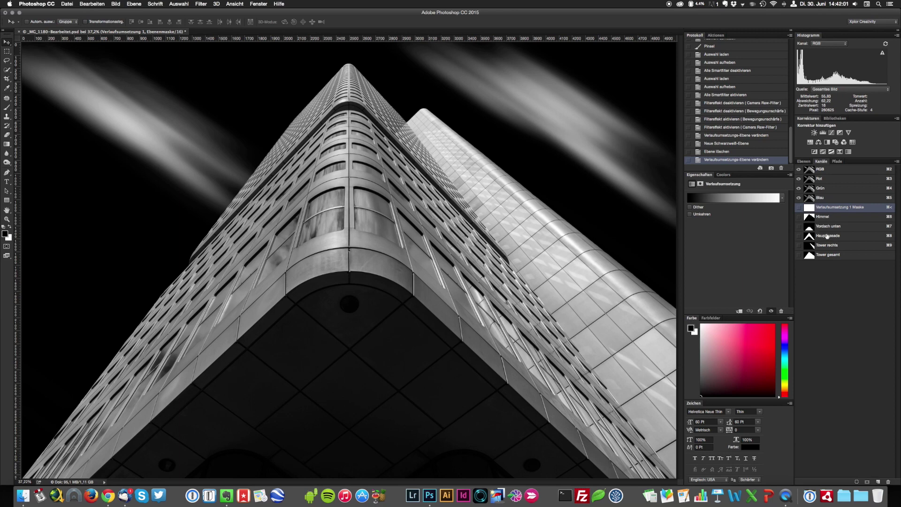
pyautogui.press('super')
pyautogui.keyDown('super'); pyautogui.click(814, 230); pyautogui.keyUp('super')
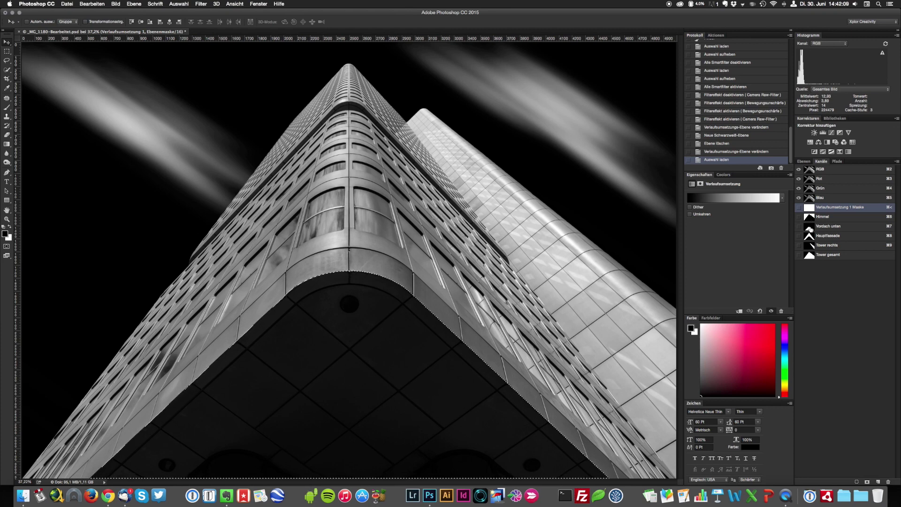
pyautogui.press('super')
pyautogui.keyDown('super'); pyautogui.click(810, 239); pyautogui.keyUp('super')
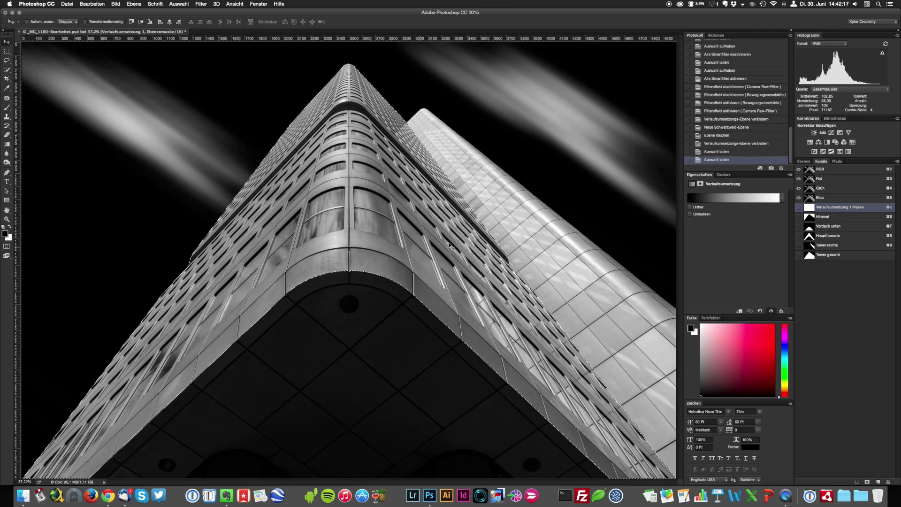
pyautogui.keyDown('super'); pyautogui.click(810, 245); pyautogui.keyUp('super')
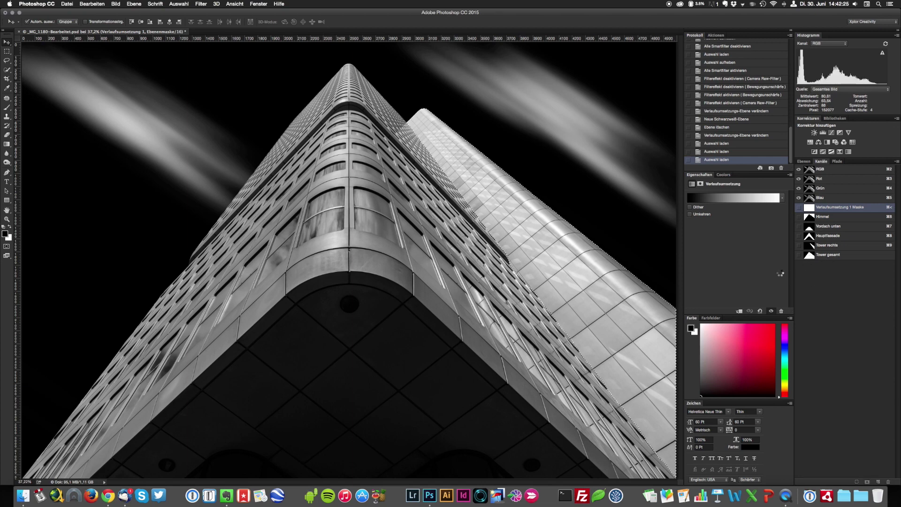
pyautogui.hotkey('ctrl', 'alt', '2')
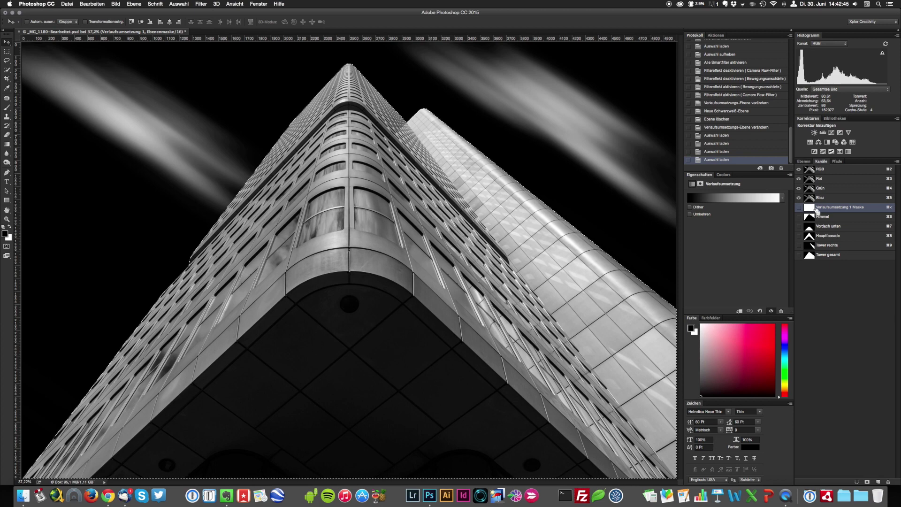
pyautogui.hotkey('ctrl', 'd')
pyautogui.click(805, 162)
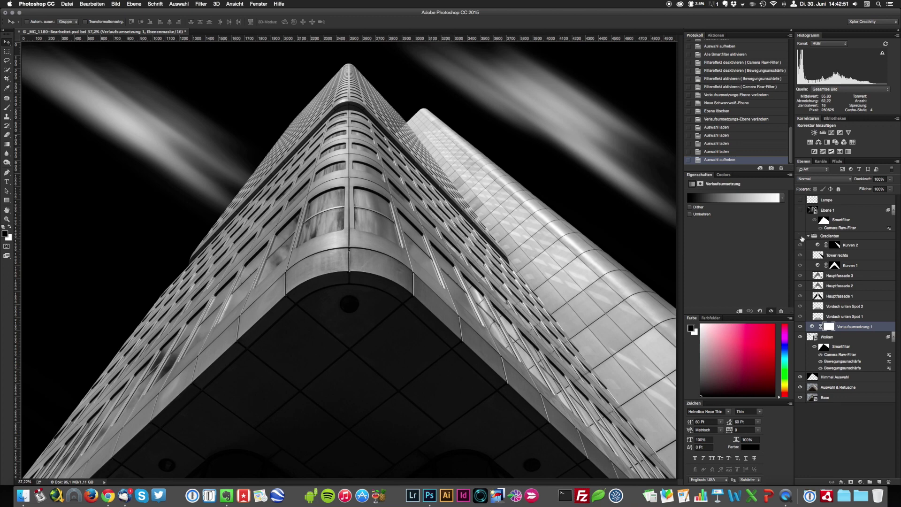
# Step: Show the Gradienten group, hide Kurven 2 and the canopy spot layer, and load the canopy selection
pyautogui.click(801, 236)
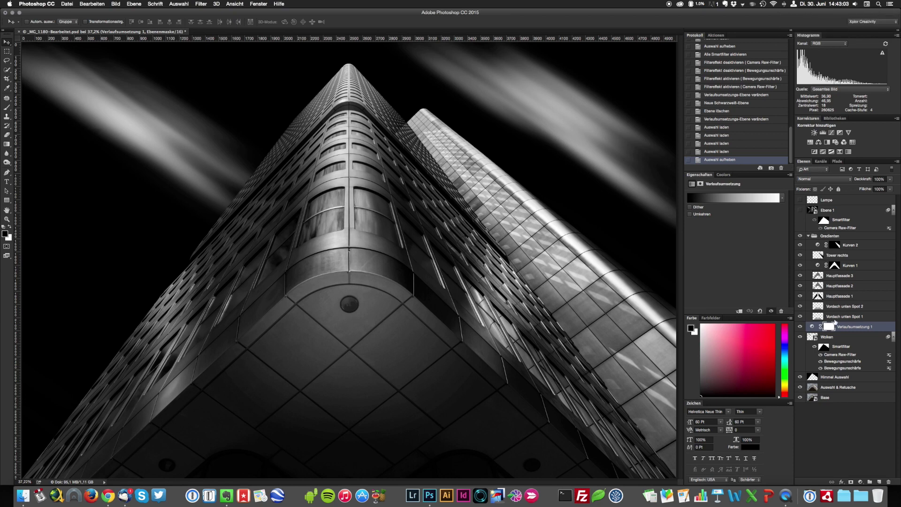
pyautogui.click(799, 244)
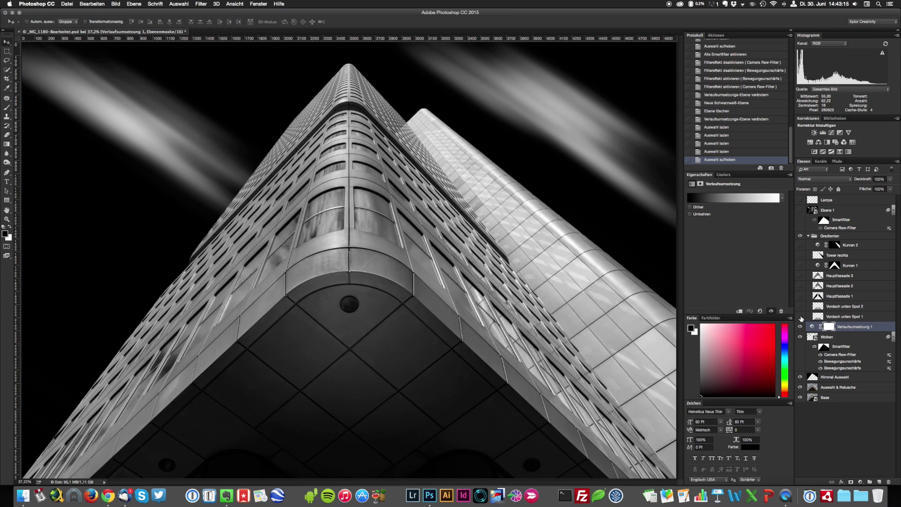
pyautogui.click(800, 317)
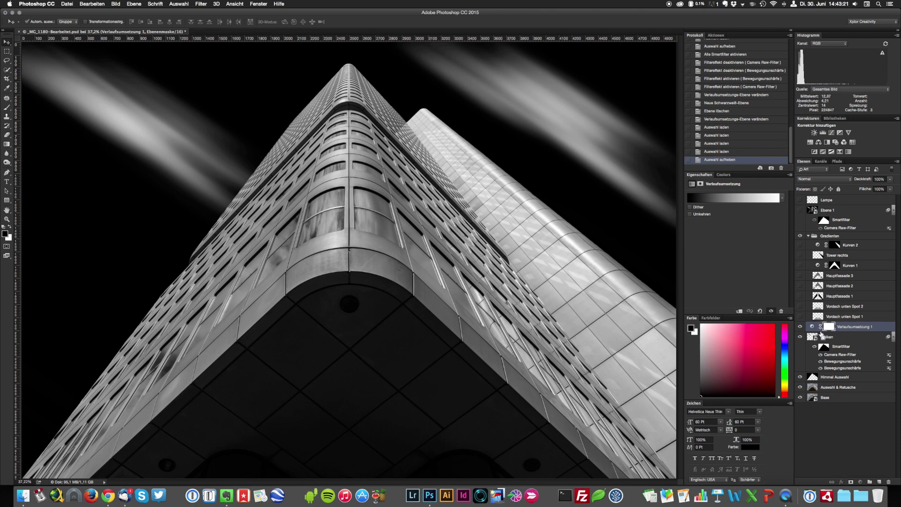
pyautogui.keyDown('super'); pyautogui.click(821, 318); pyautogui.keyUp('super')
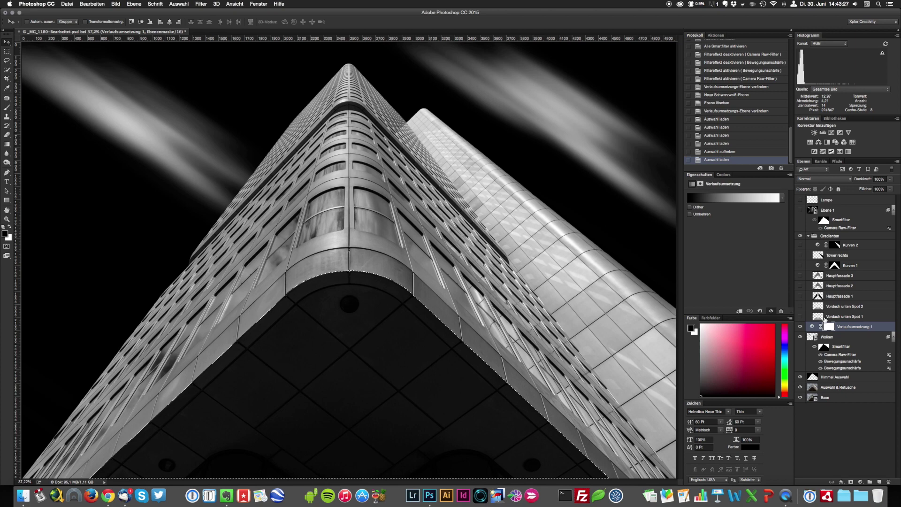
# Step: Select Vordach unten Spot 1, confirm the Gradient tool's gradient, and set its blend mode to Normal
pyautogui.click(826, 319)
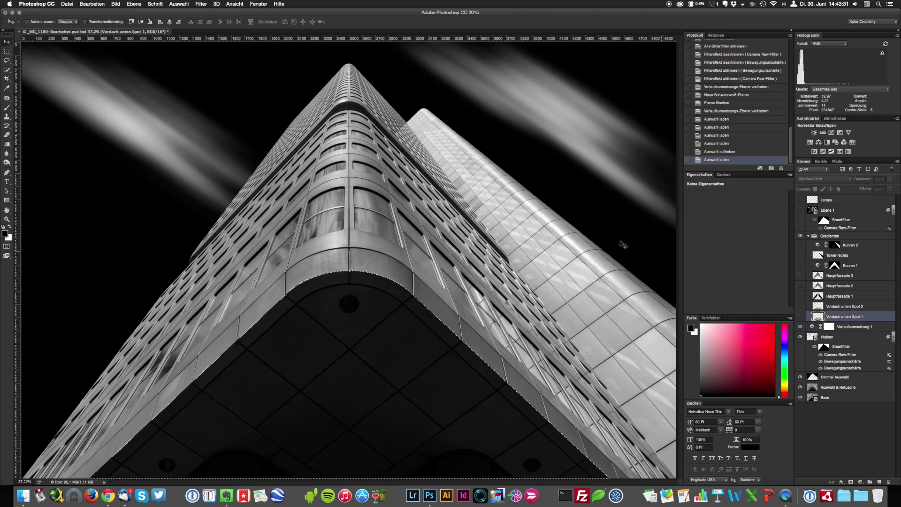
pyautogui.click(7, 145)
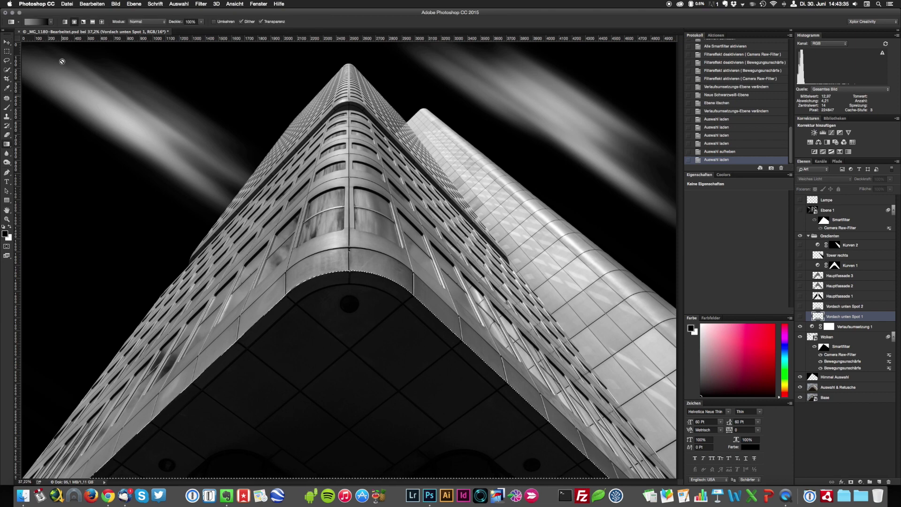
pyautogui.click(40, 23)
pyautogui.moveTo(767, 169); pyautogui.dragTo(629, 136)
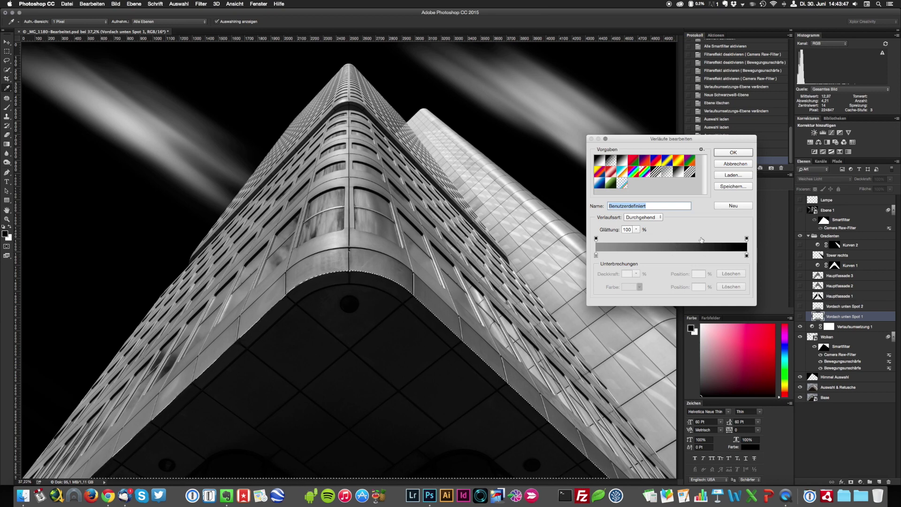
pyautogui.click(728, 156)
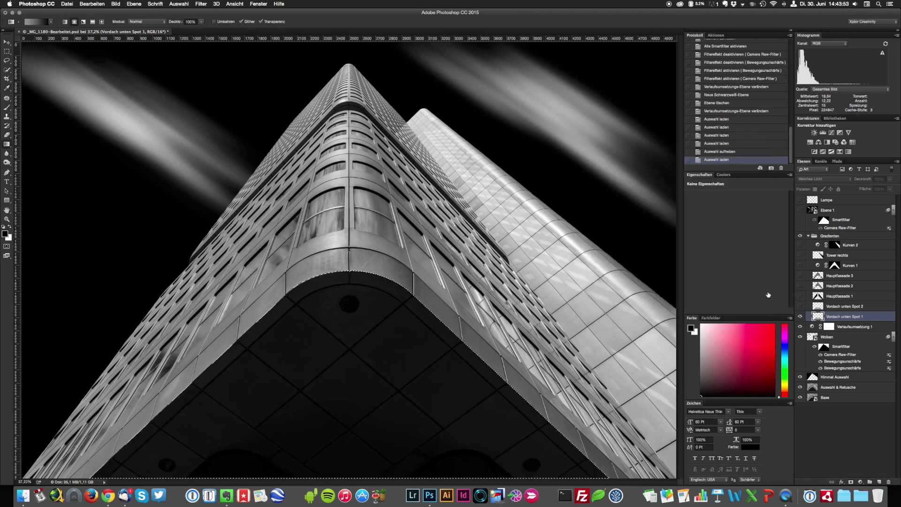
pyautogui.click(807, 179)
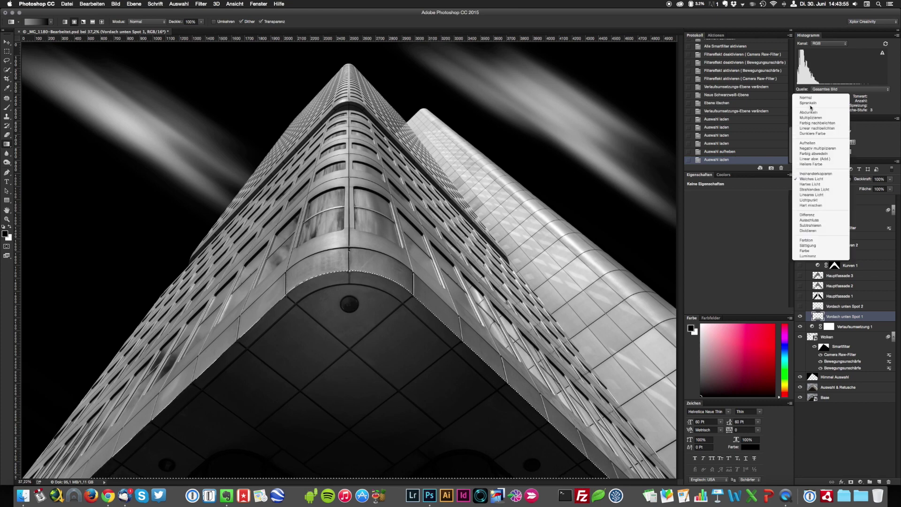
pyautogui.click(814, 99)
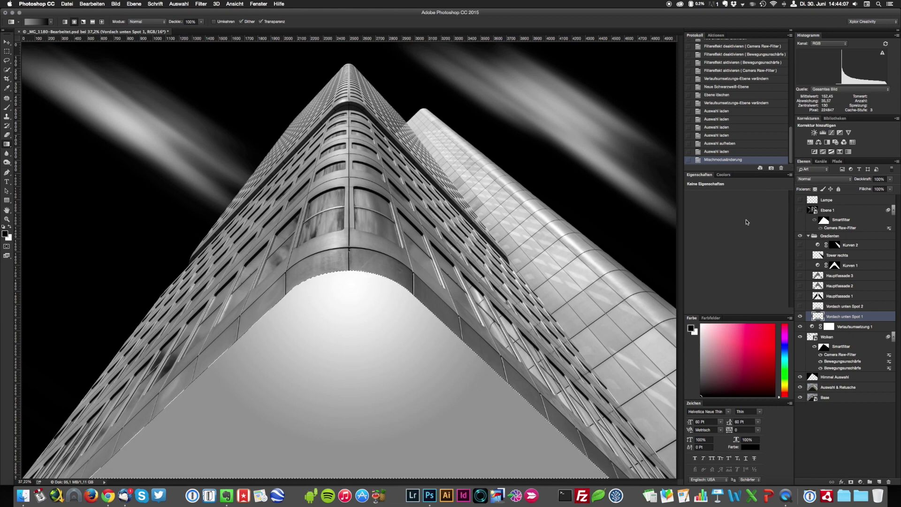
pyautogui.click(812, 180)
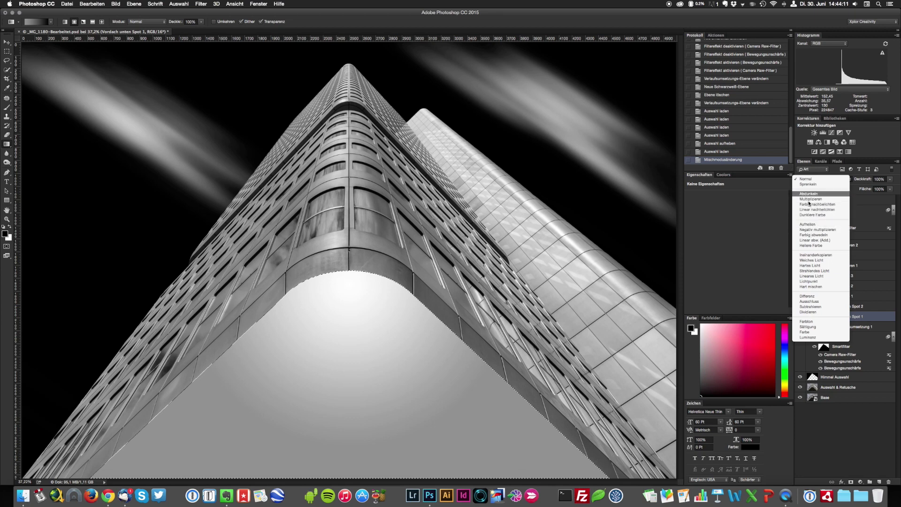
pyautogui.click(812, 186)
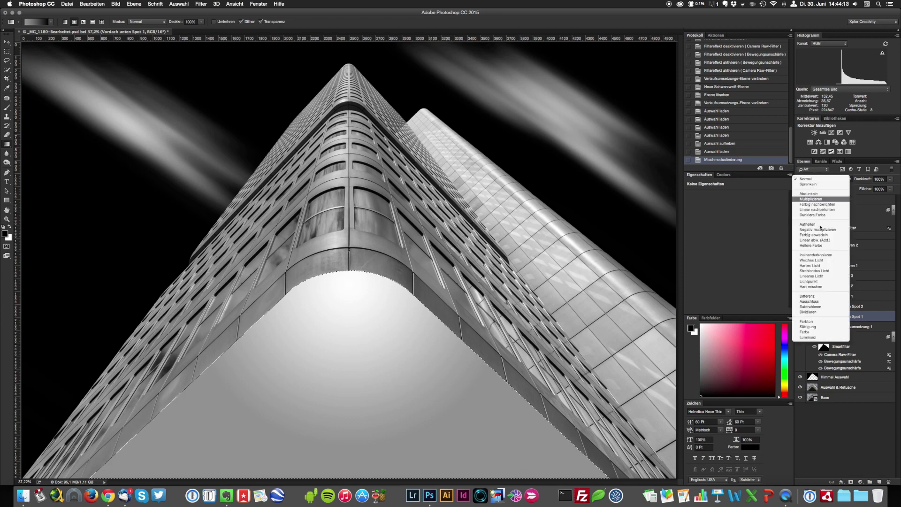
pyautogui.click(817, 261)
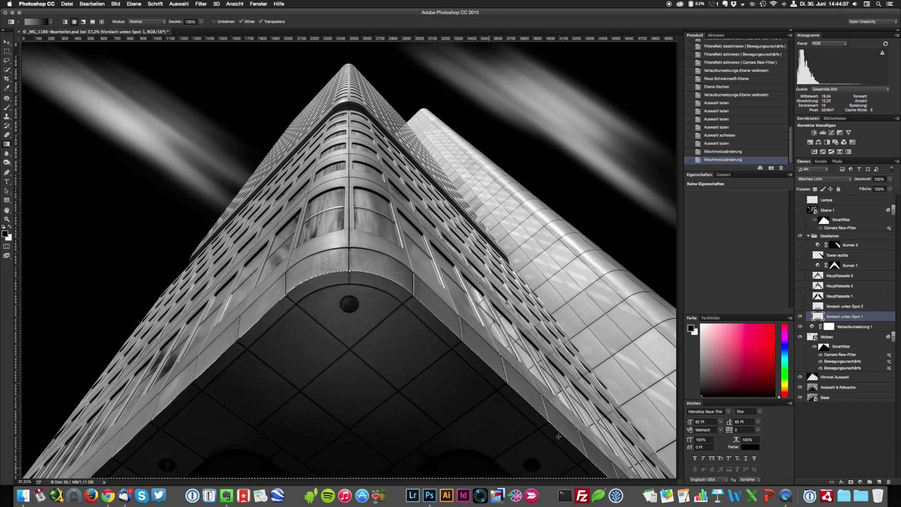
pyautogui.click(802, 318)
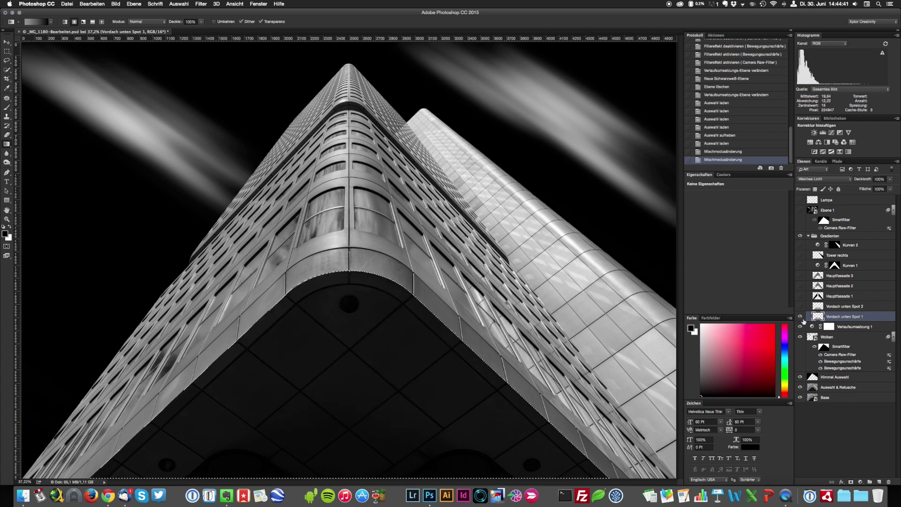
pyautogui.click(801, 317)
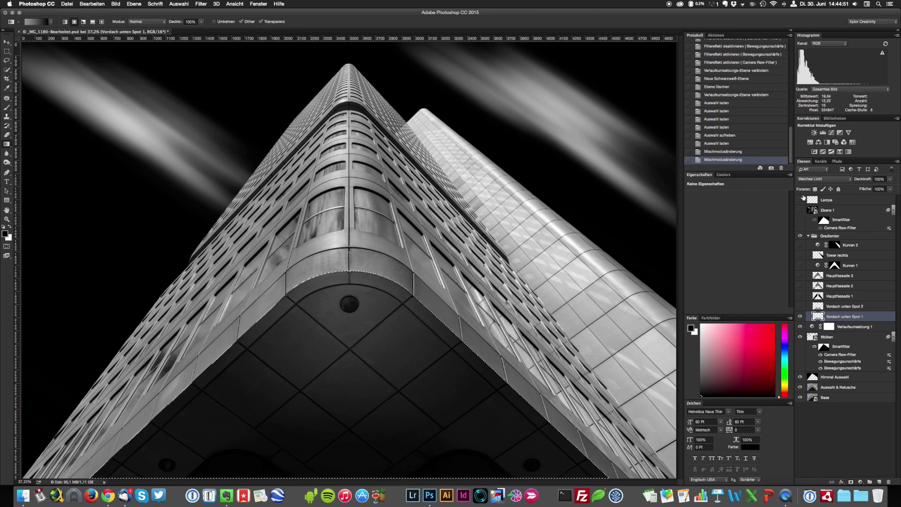
pyautogui.click(816, 182)
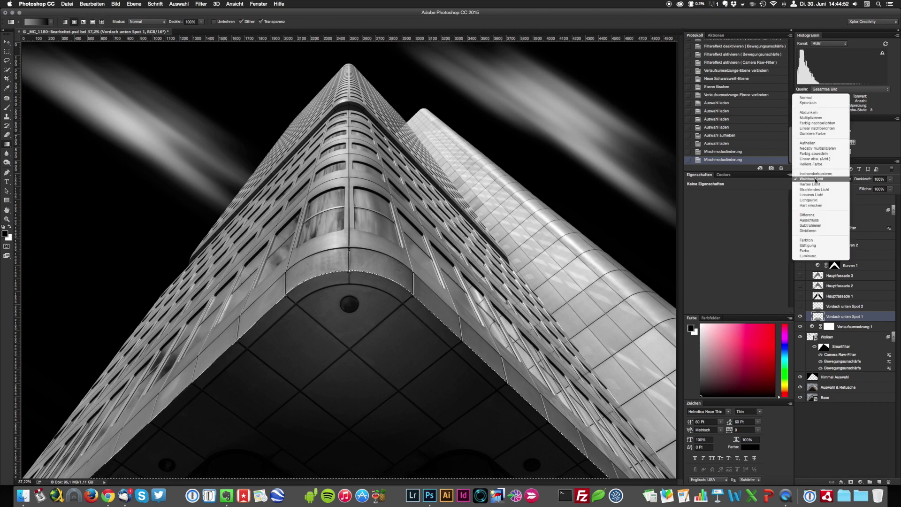
pyautogui.click(817, 98)
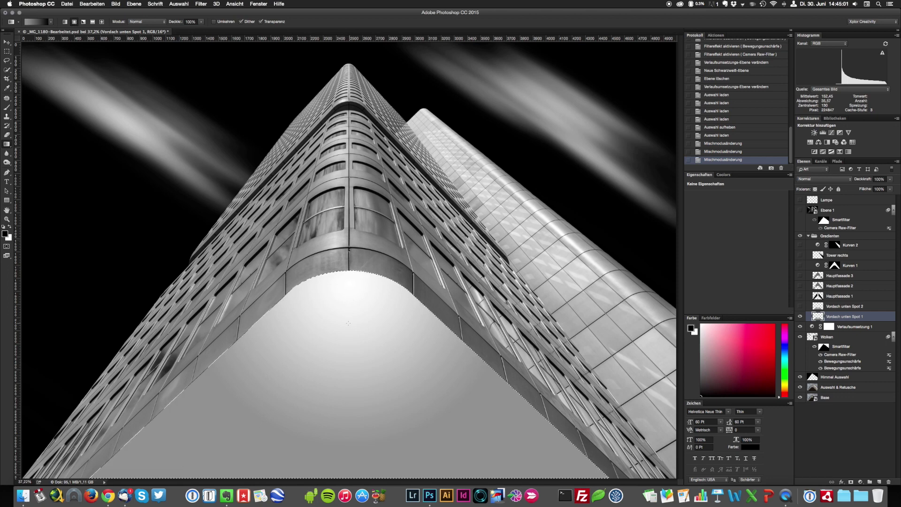
# Step: Draw trial radial and linear light gradients on the canopy underside, switching between Soft Light and Normal
pyautogui.moveTo(351, 315); pyautogui.dragTo(351, 425)
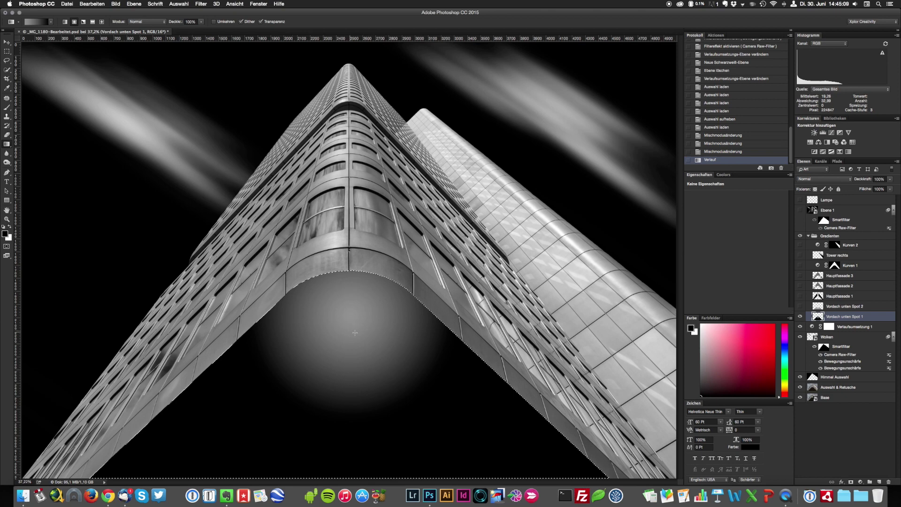
pyautogui.click(805, 179)
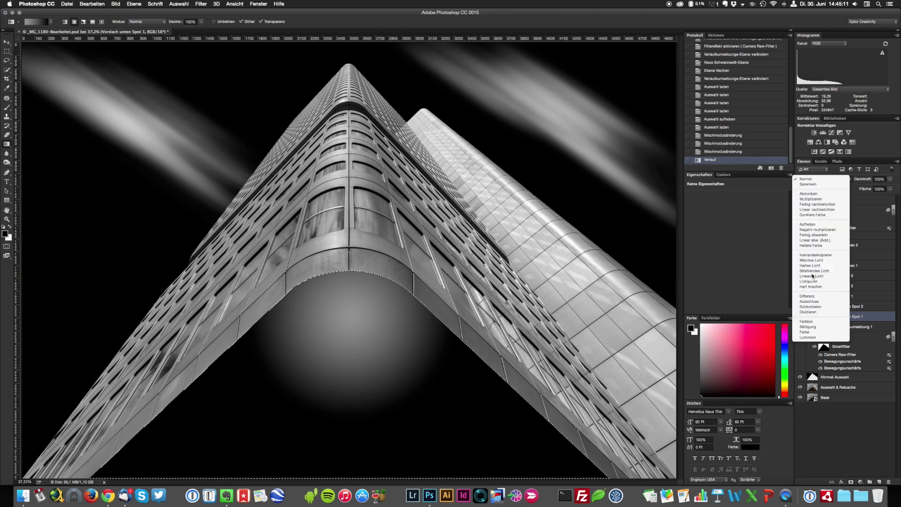
pyautogui.click(808, 260)
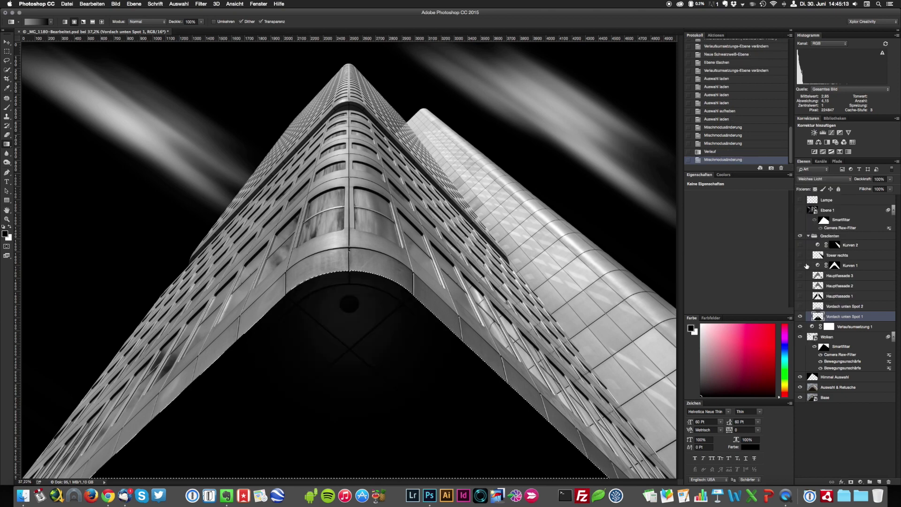
pyautogui.click(819, 181)
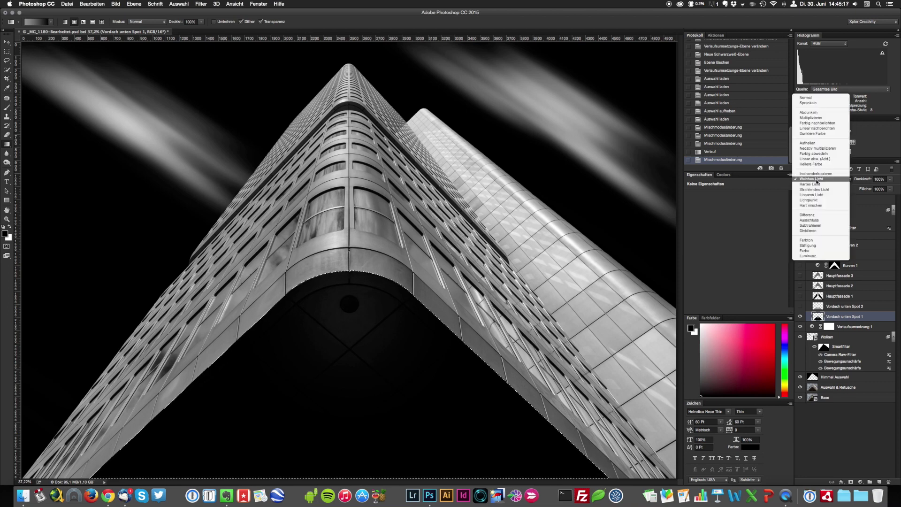
pyautogui.click(814, 99)
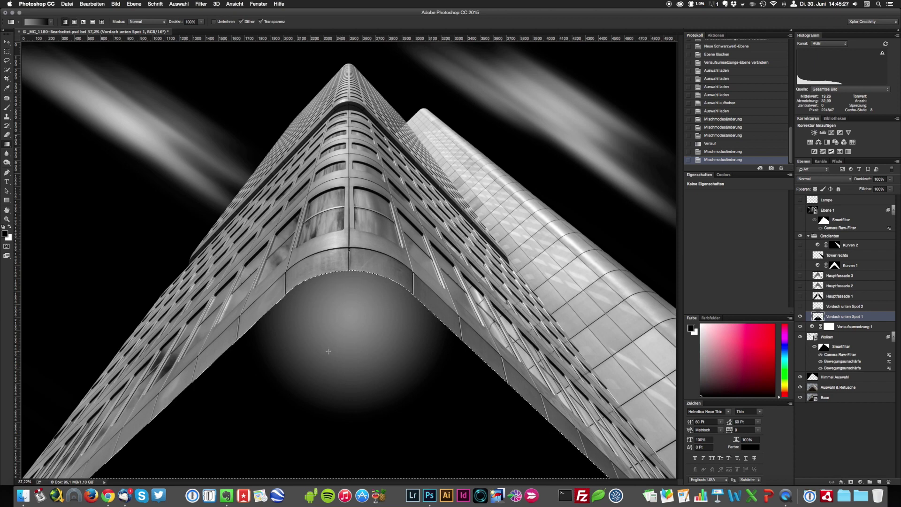
pyautogui.moveTo(331, 356); pyautogui.dragTo(337, 400)
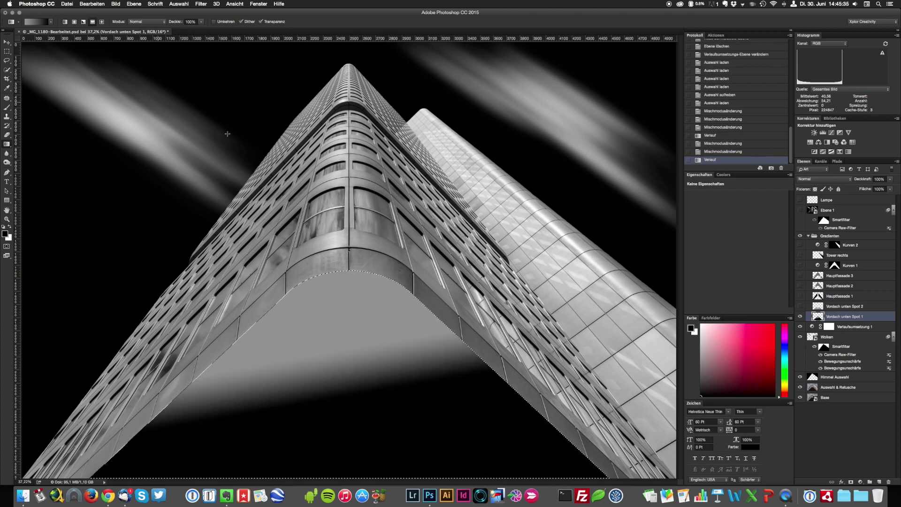
pyautogui.moveTo(331, 383); pyautogui.dragTo(378, 385)
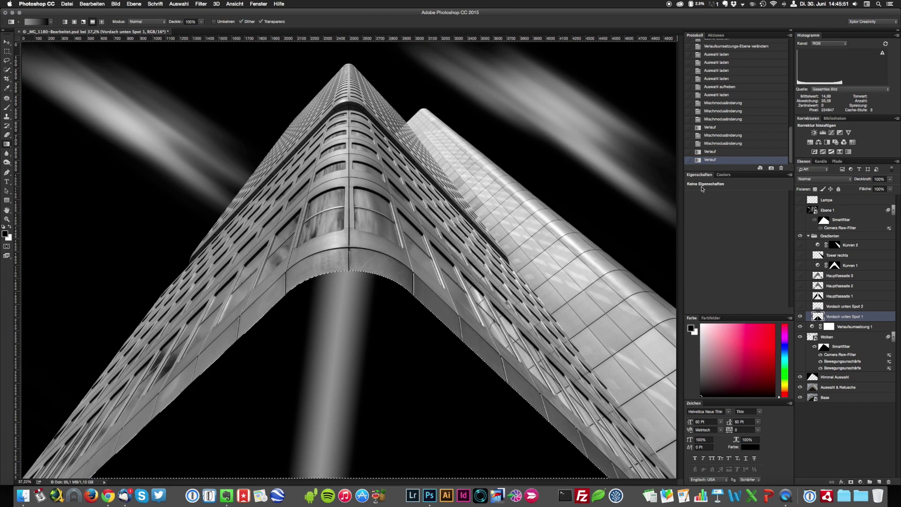
# Step: Revert the trial gradients in History and set Vordach unten Spot 1 to Weiches Licht
pyautogui.click(723, 128)
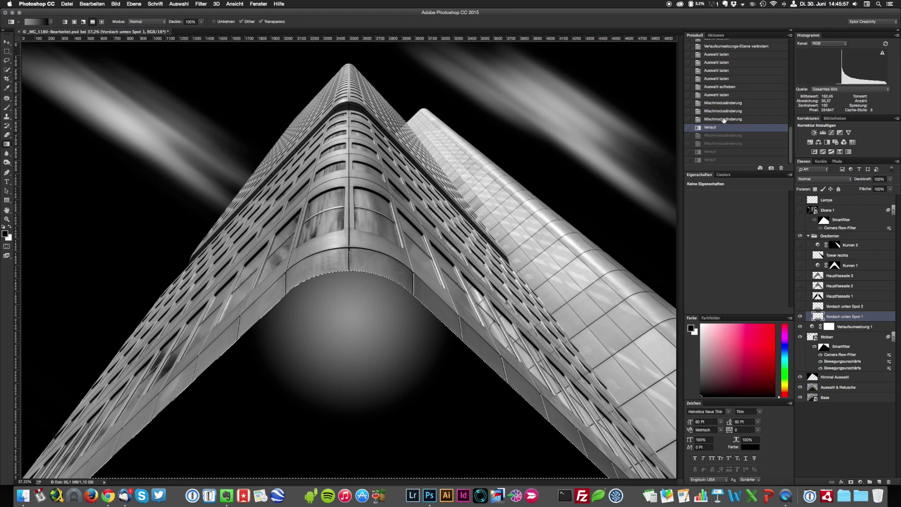
pyautogui.click(726, 119)
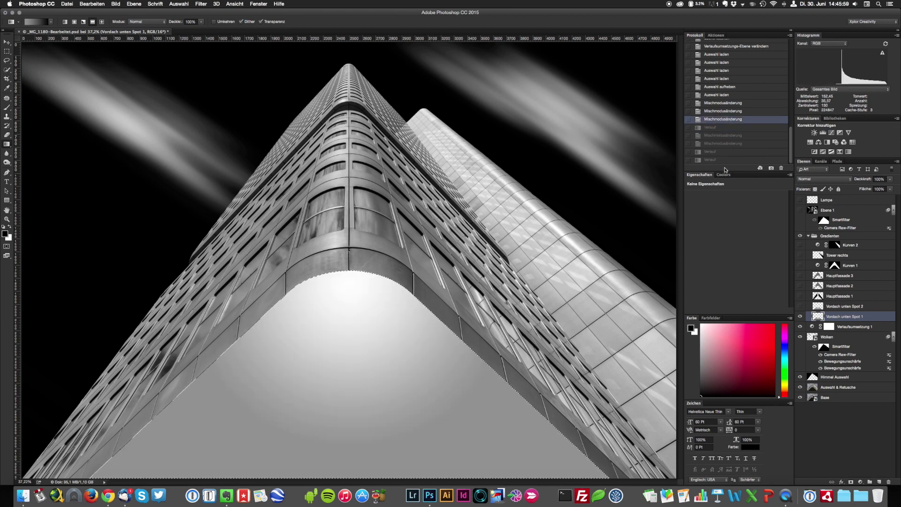
pyautogui.click(805, 181)
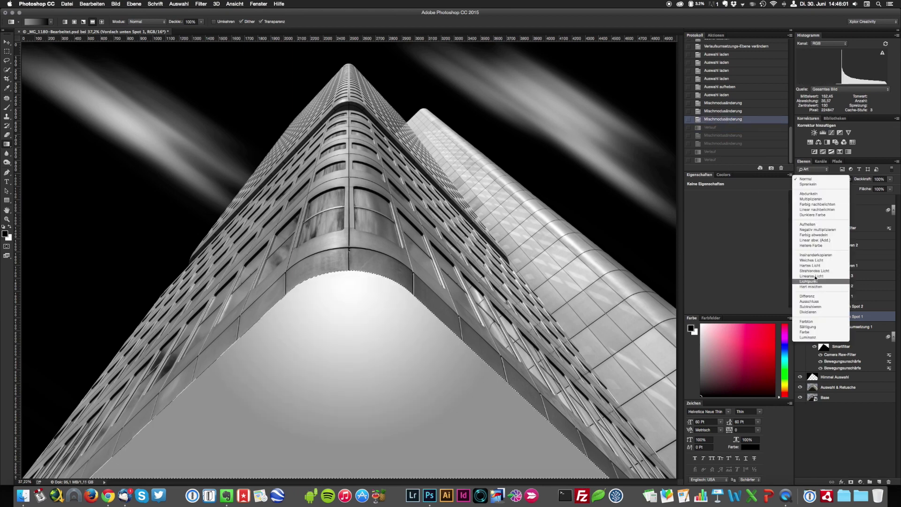
pyautogui.click(738, 271)
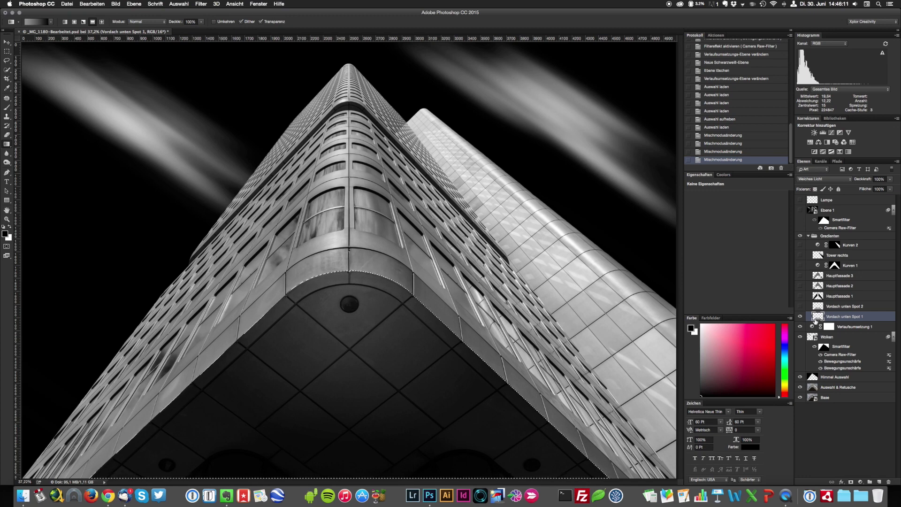
# Step: In the gradient editor, try lightening the black end colour toward grey
pyautogui.click(37, 21)
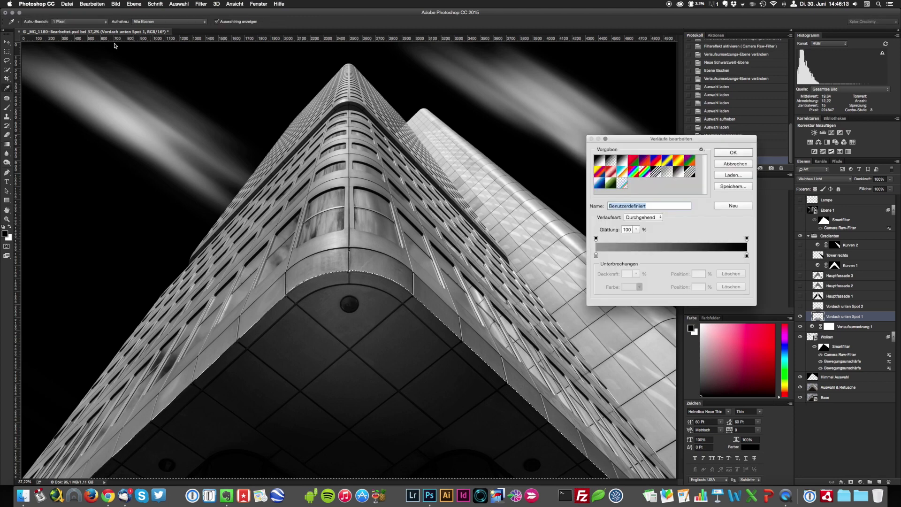
pyautogui.click(747, 255)
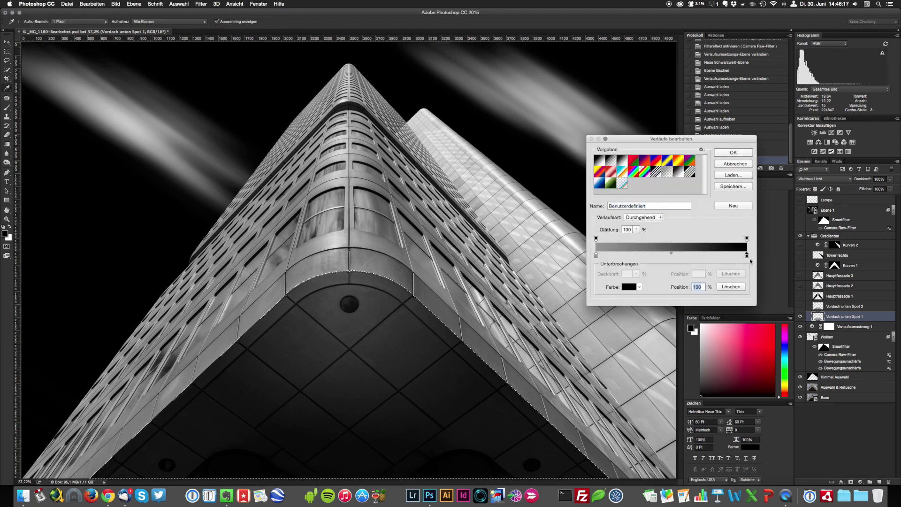
pyautogui.click(628, 287)
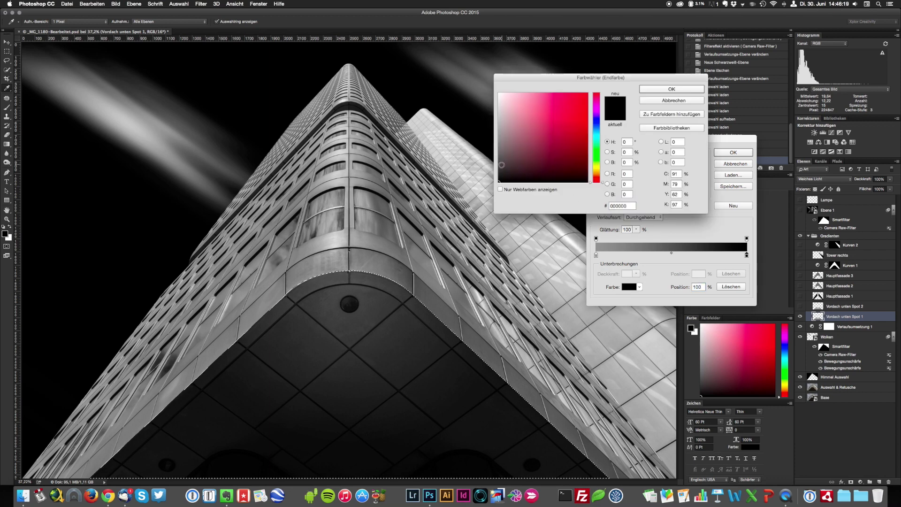
pyautogui.moveTo(499, 166); pyautogui.dragTo(490, 139)
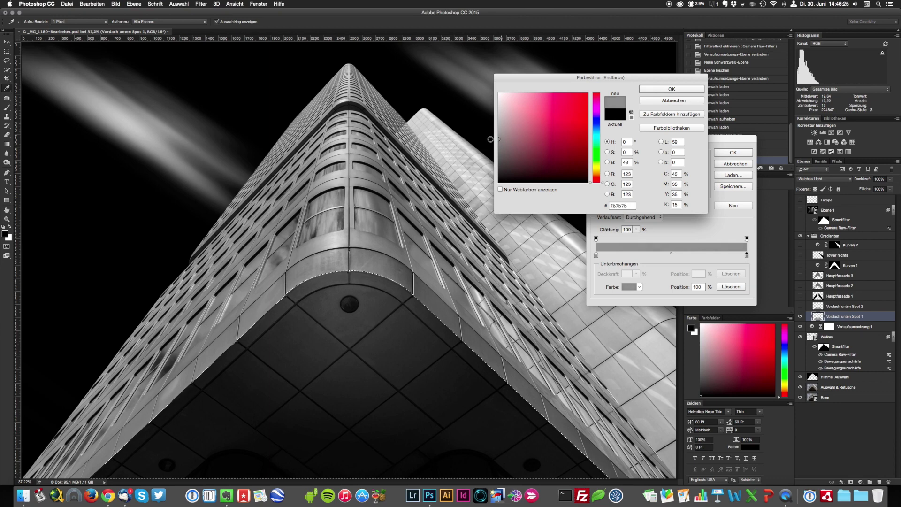
pyautogui.moveTo(491, 138); pyautogui.dragTo(491, 137)
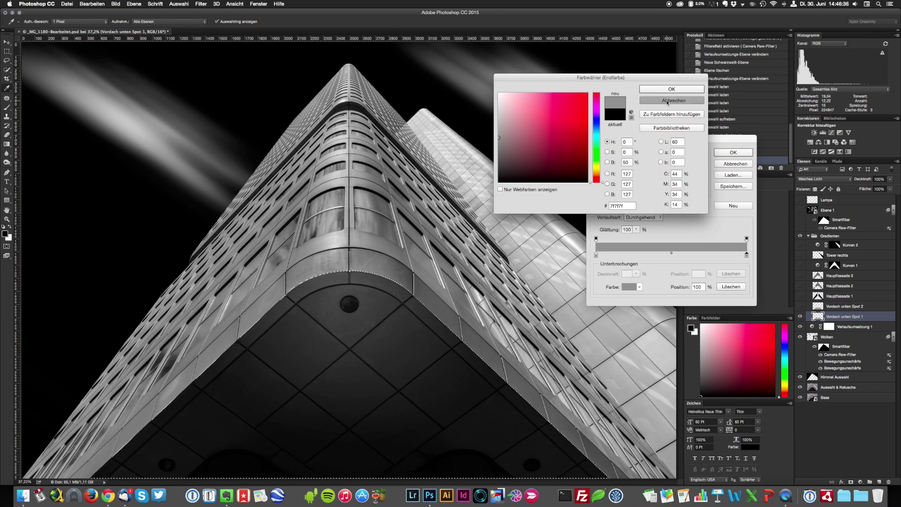
# Step: Cancel the colour change so the end stays black, close the gradient editor, and deselect
pyautogui.click(668, 101)
pyautogui.click(737, 164)
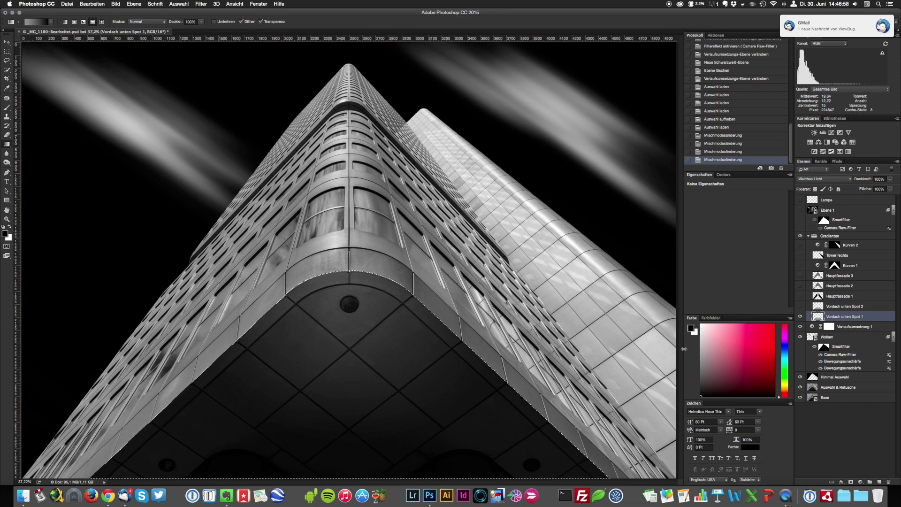
pyautogui.press('super+d')
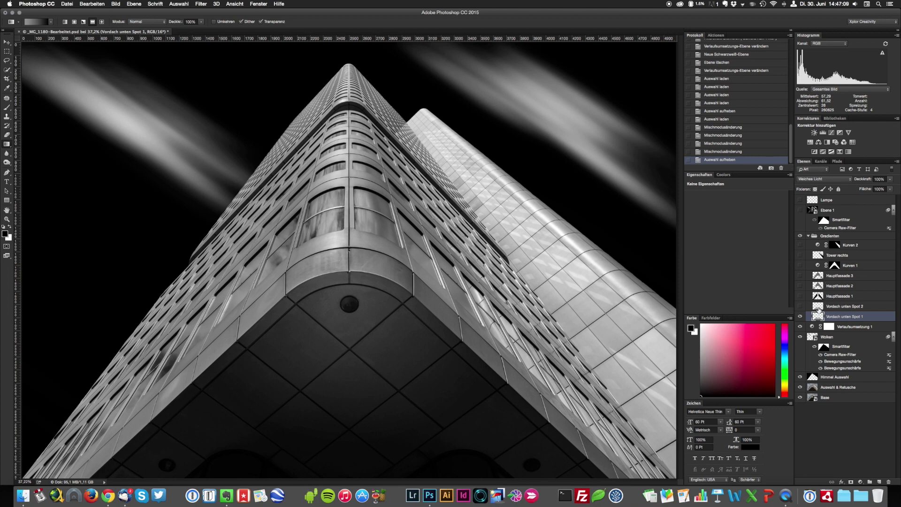
# Step: Show the Vordach unten Spot 2 layer, compare it on and off, then load the facade outline as a selection
pyautogui.click(800, 306)
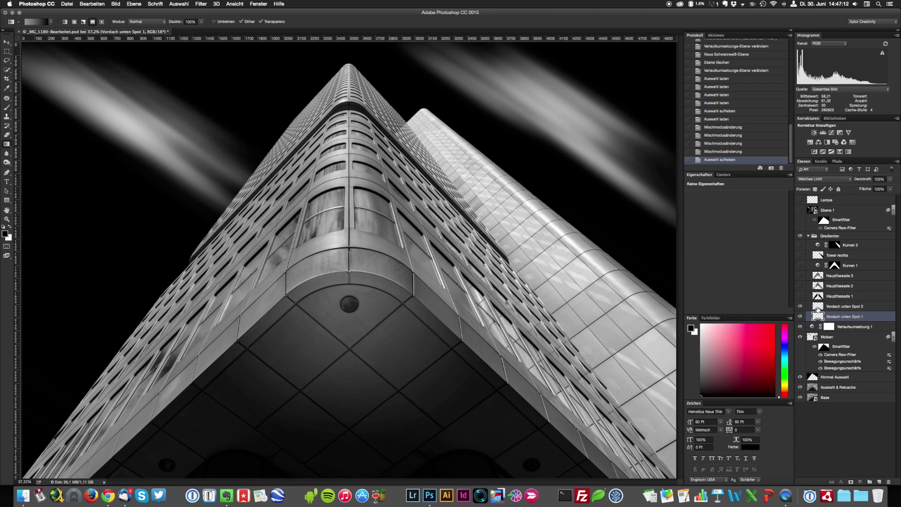
pyautogui.click(817, 308)
pyautogui.click(800, 307)
pyautogui.click(801, 307)
pyautogui.click(801, 307)
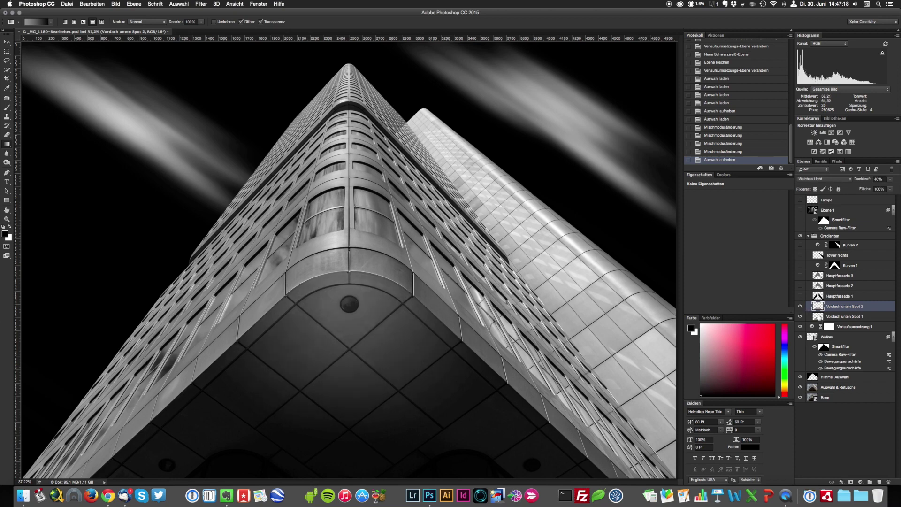
pyautogui.click(801, 307)
pyautogui.click(801, 306)
pyautogui.keyDown('super'); pyautogui.click(819, 306); pyautogui.keyUp('super')
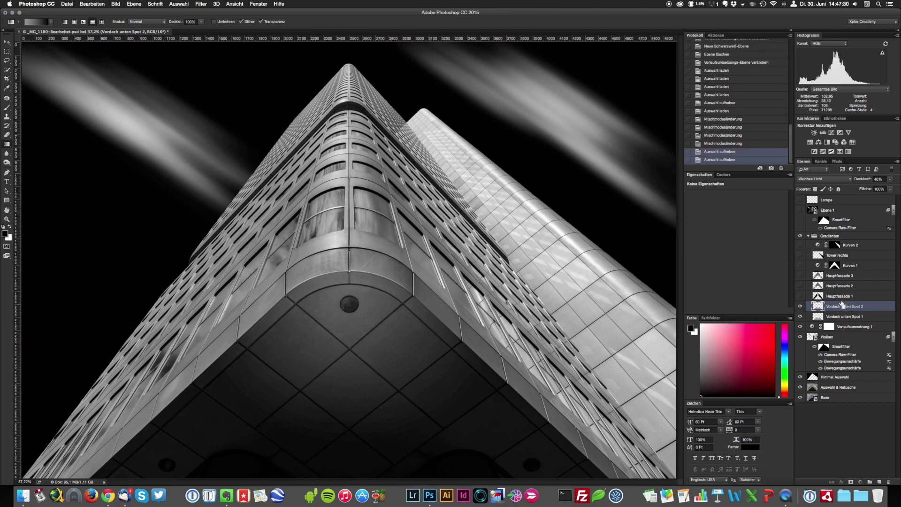
pyautogui.keyDown('super'); pyautogui.click(843, 304); pyautogui.keyUp('super')
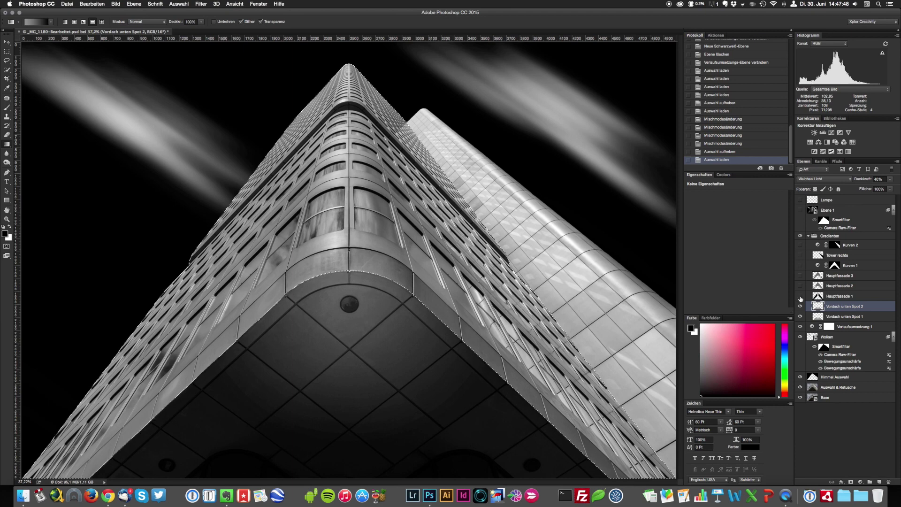
# Step: Activate and show Hauptfassade 1, preview Normal, then restore its Weiches Licht blend mode
pyautogui.click(800, 297)
pyautogui.hotkey('alt', ']')
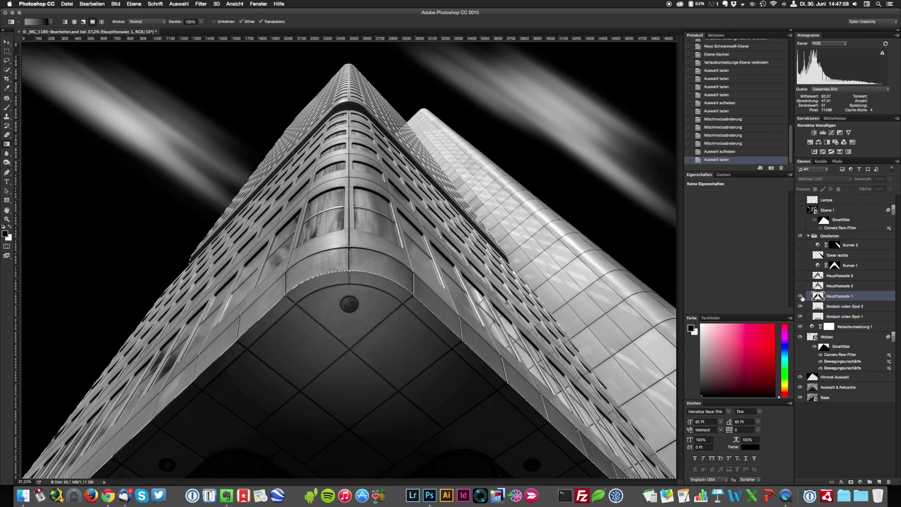
pyautogui.click(800, 296)
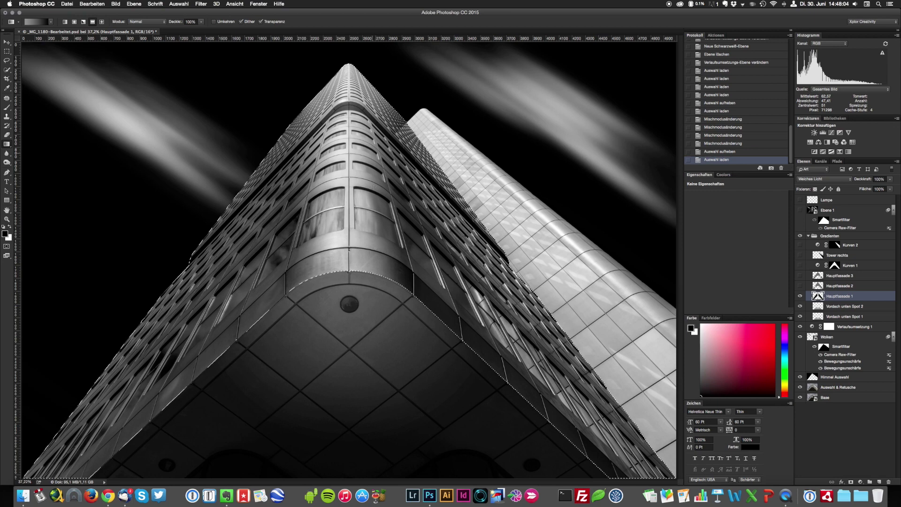
pyautogui.click(812, 181)
pyautogui.click(812, 98)
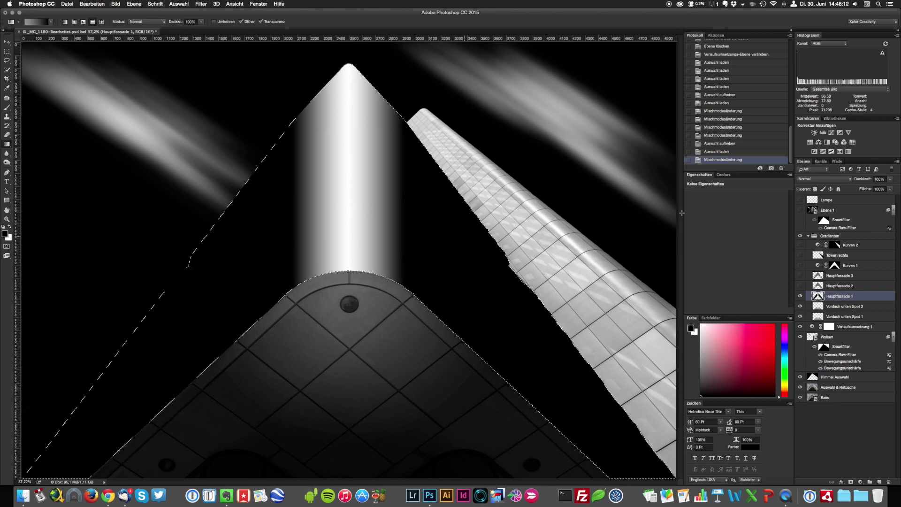
pyautogui.click(812, 180)
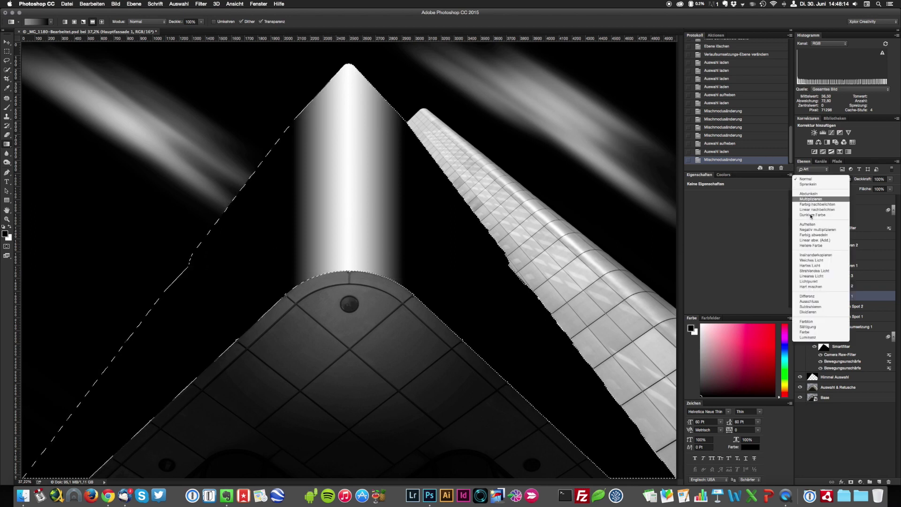
pyautogui.click(815, 260)
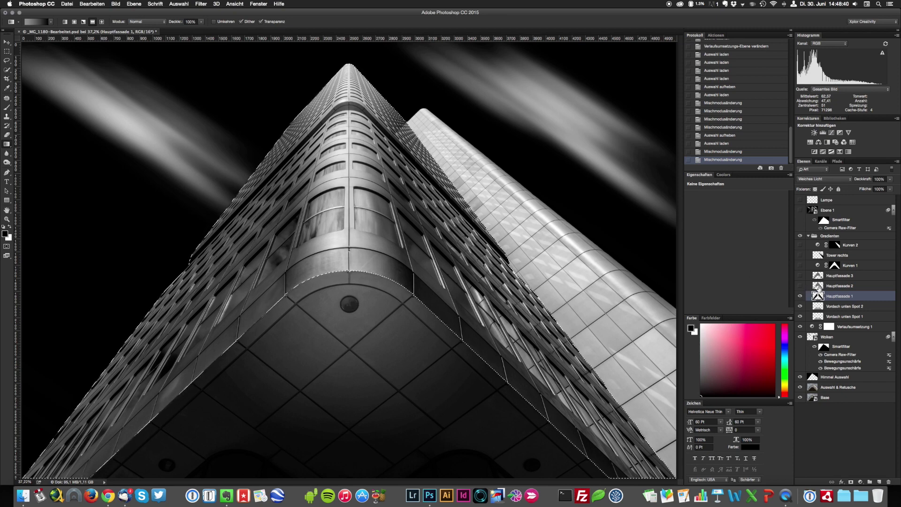
# Step: Show Hauptfassade 2, preview Normal, and set its blend mode to Weiches Licht
pyautogui.click(801, 288)
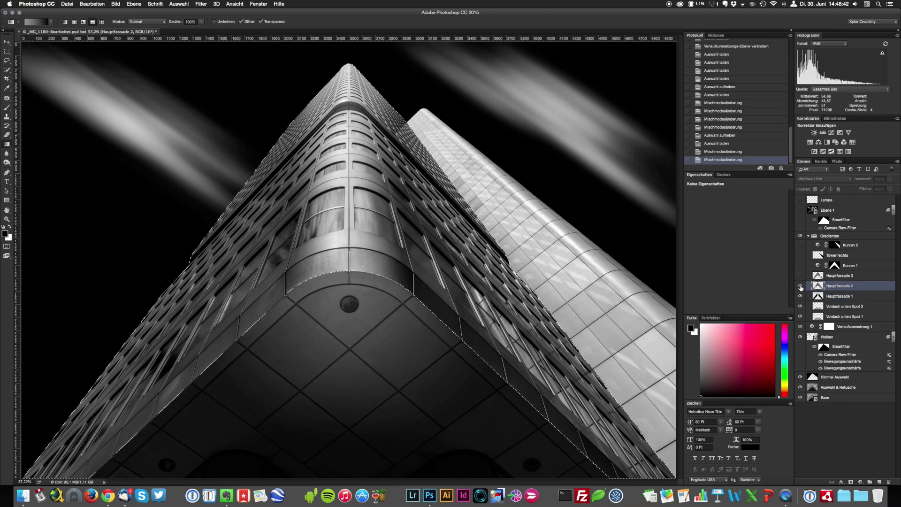
pyautogui.click(801, 286)
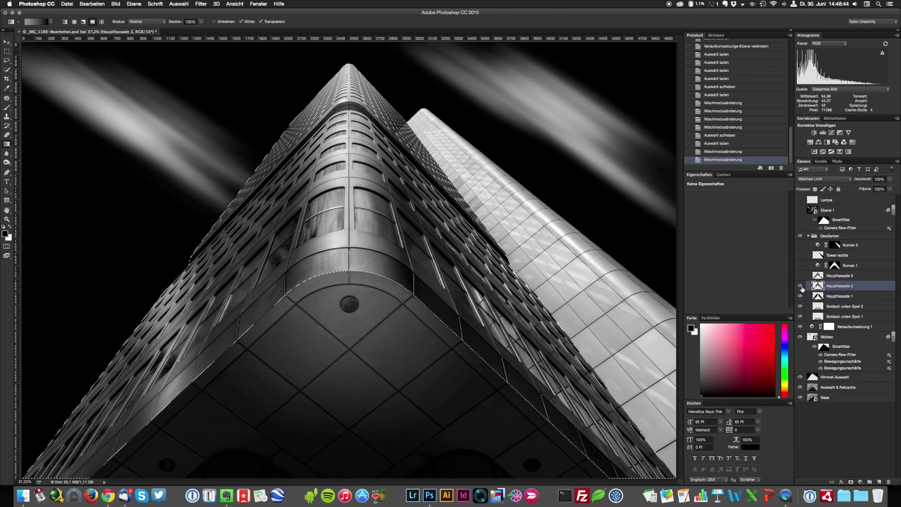
pyautogui.click(824, 178)
pyautogui.click(805, 100)
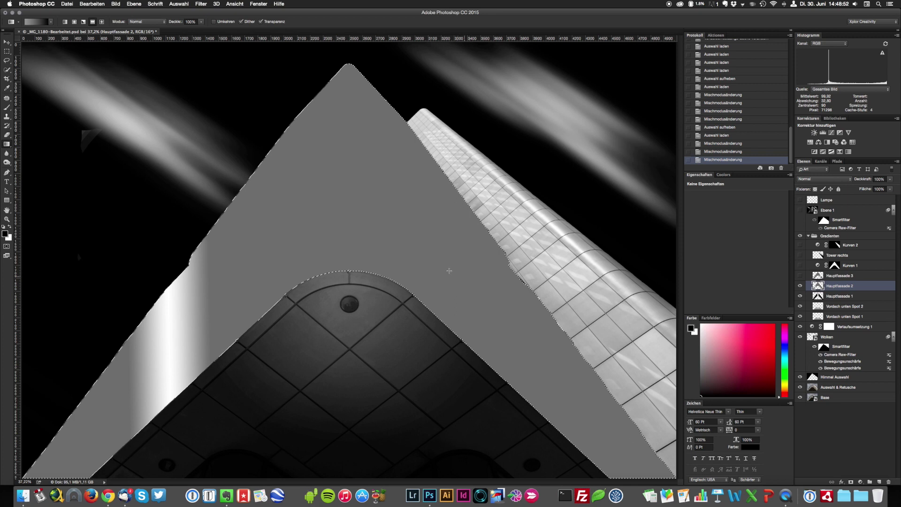
pyautogui.click(809, 179)
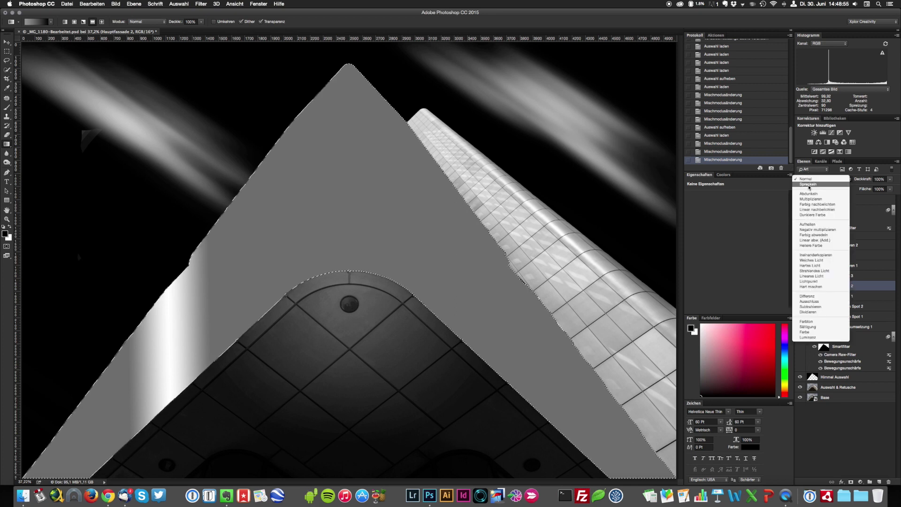
pyautogui.click(812, 261)
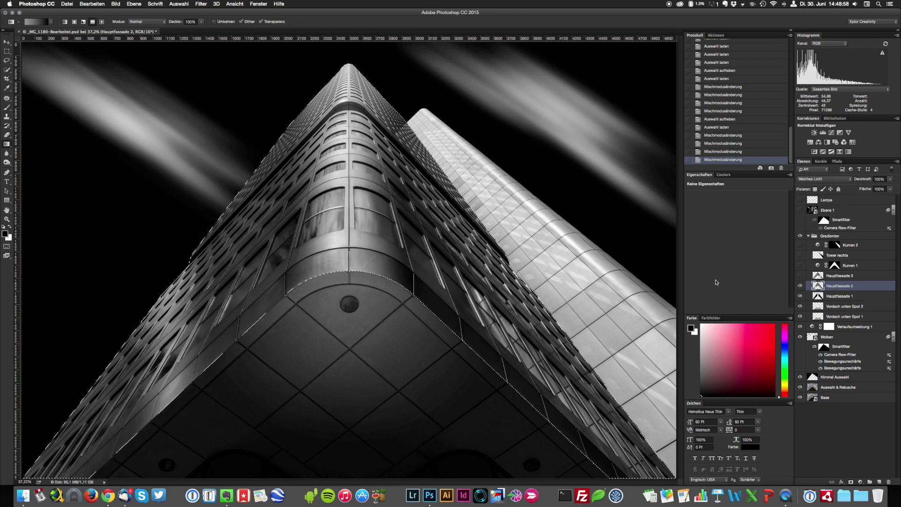
# Step: Compare Hauptfassade 2 on and off, then show Hauptfassade 3
pyautogui.click(800, 288)
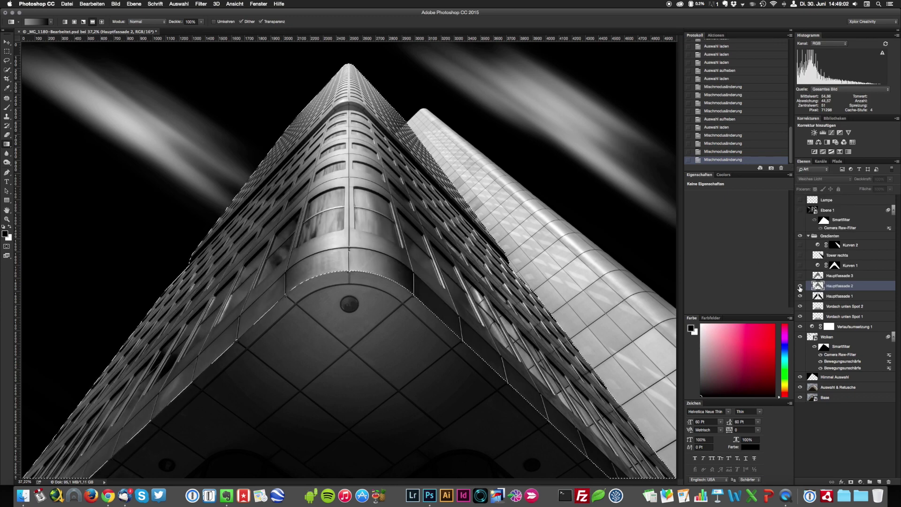
pyautogui.click(800, 287)
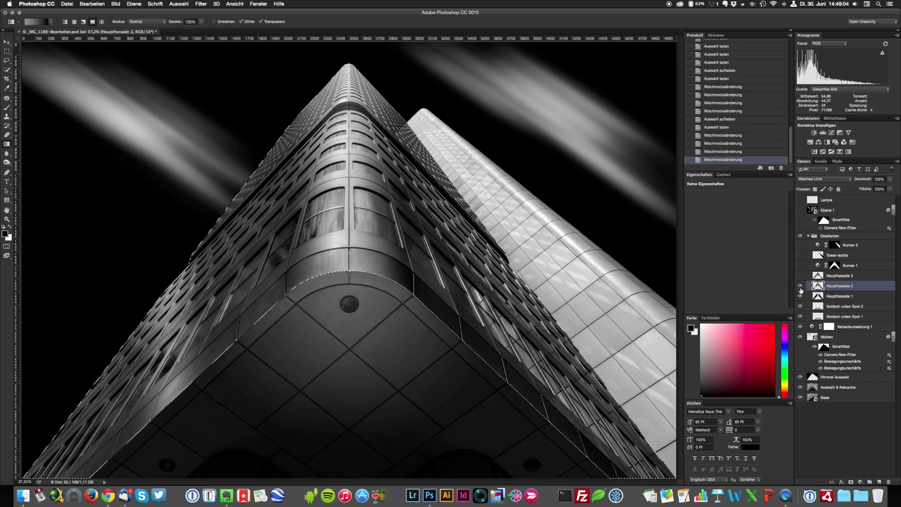
pyautogui.click(800, 276)
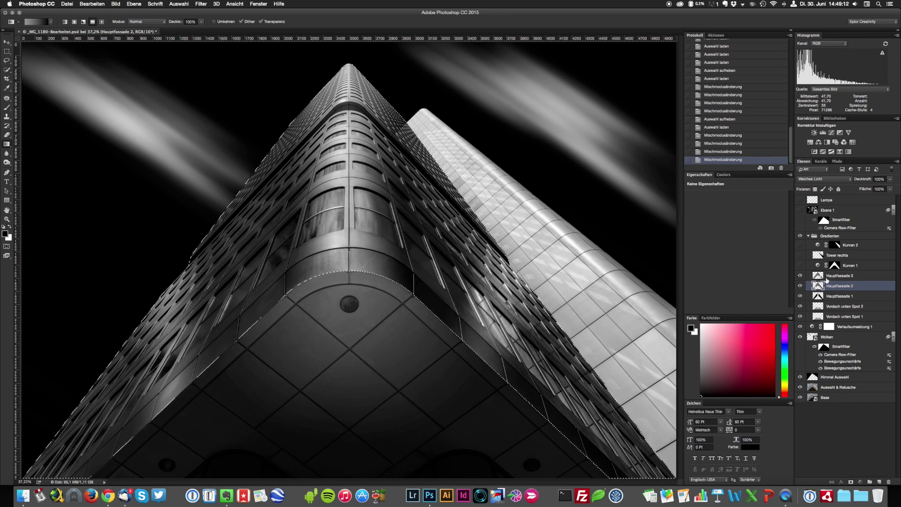
# Step: Select Hauptfassade 3, then turn on the Kurven 1 curves adjustment and compare it
pyautogui.click(828, 281)
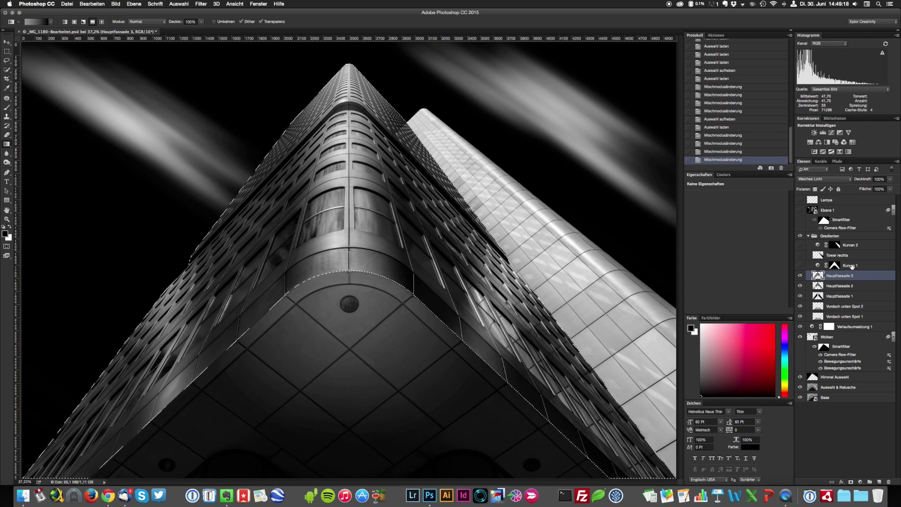
pyautogui.click(818, 266)
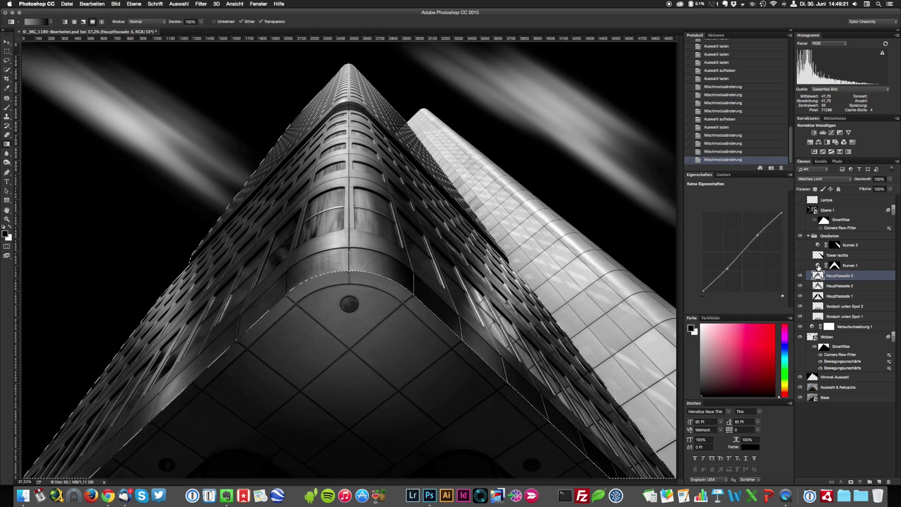
pyautogui.click(818, 265)
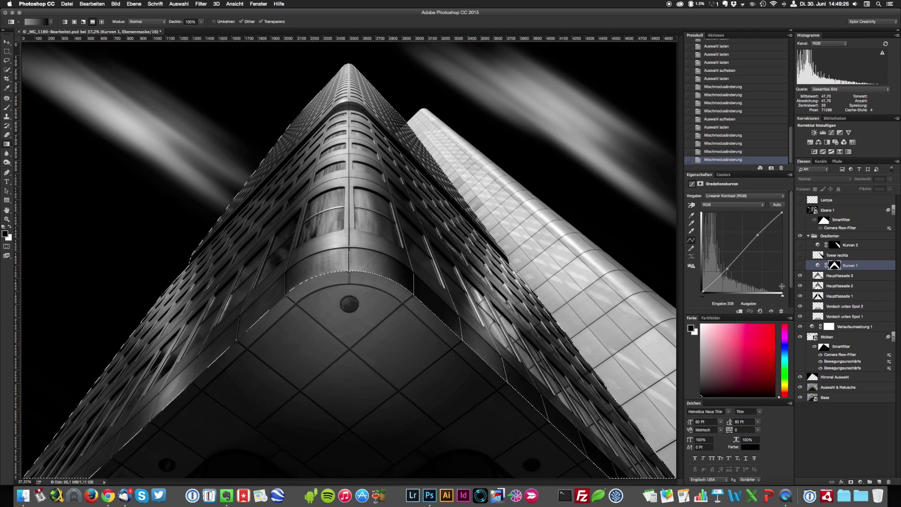
pyautogui.click(801, 265)
pyautogui.click(802, 269)
pyautogui.click(800, 267)
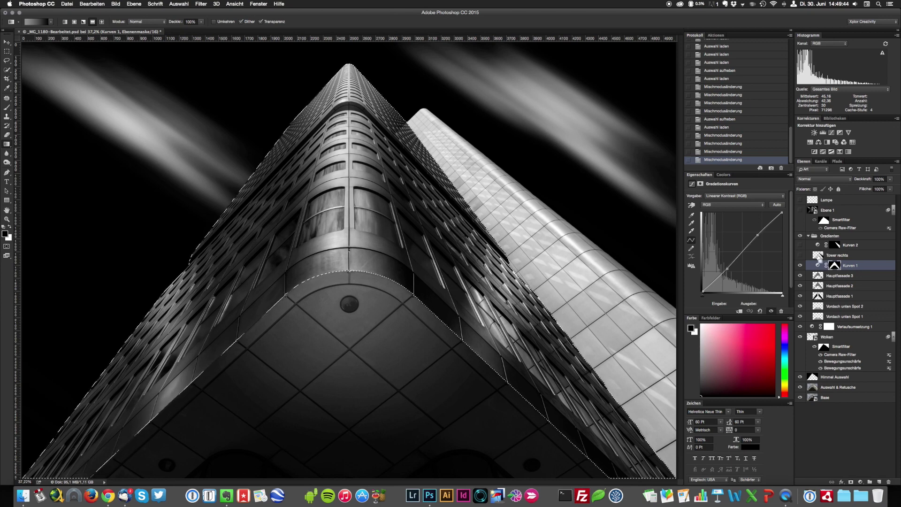
# Step: Load the right tower outline and compare Tower rechts and Kurven 1 on and off
pyautogui.keyDown('super'); pyautogui.click(819, 258); pyautogui.keyUp('super')
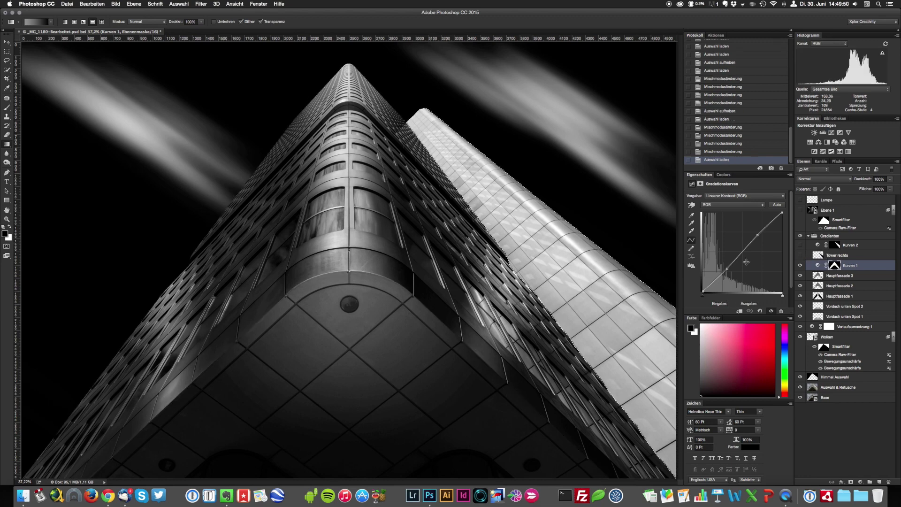
pyautogui.click(800, 255)
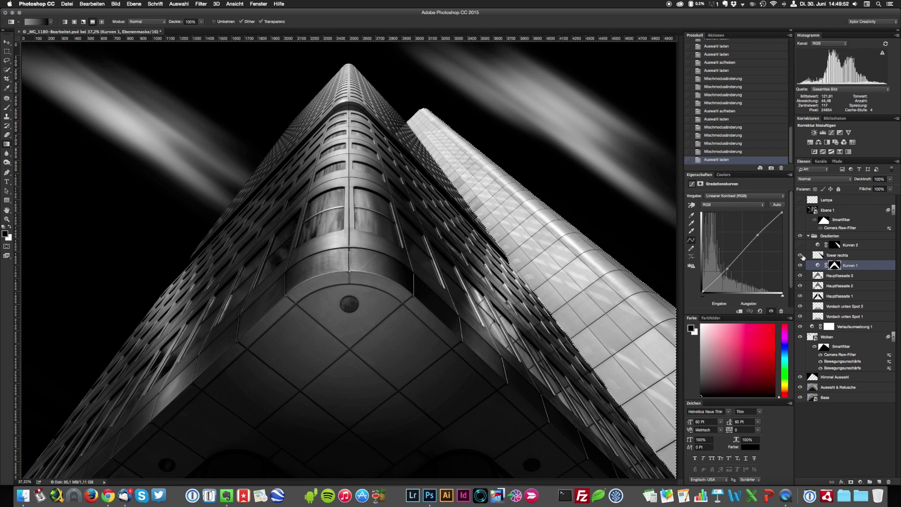
pyautogui.click(801, 256)
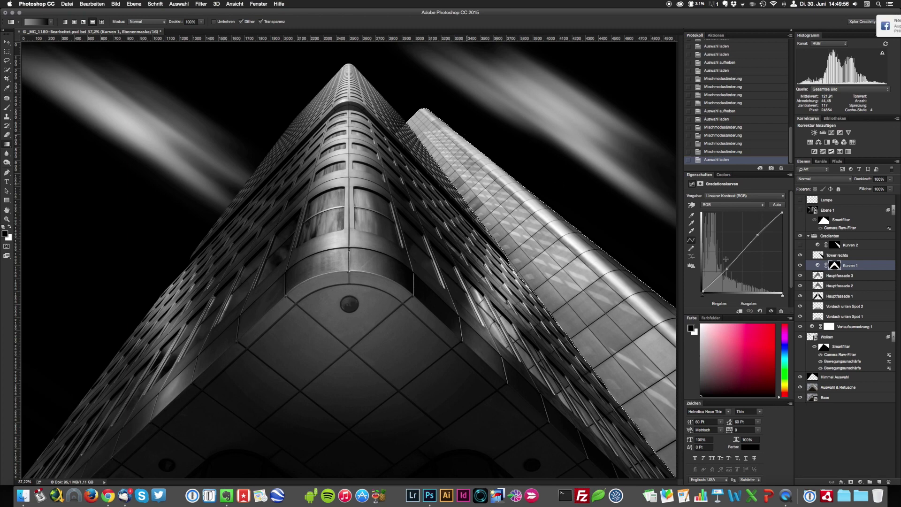
pyautogui.click(803, 267)
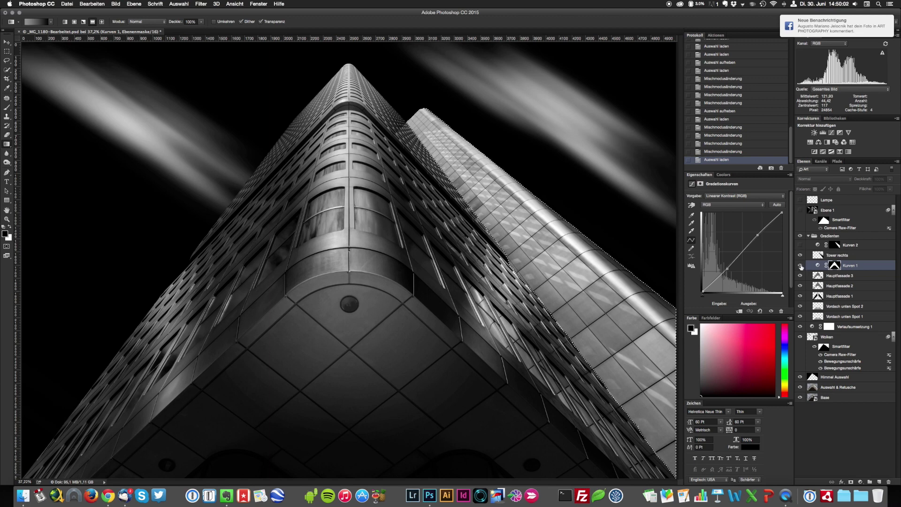
pyautogui.click(801, 256)
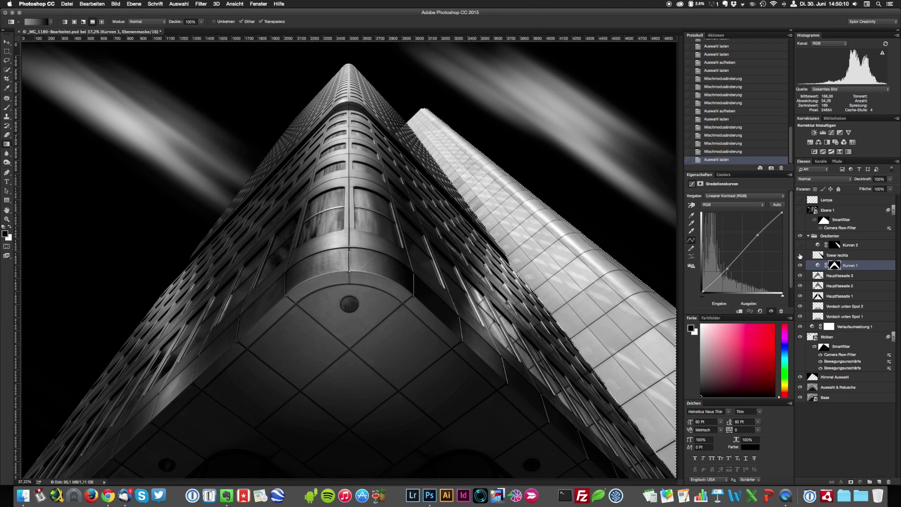
# Step: Show Tower rechts, preview Normal, blend it in Weiches Licht, then select Kurven 2
pyautogui.click(801, 257)
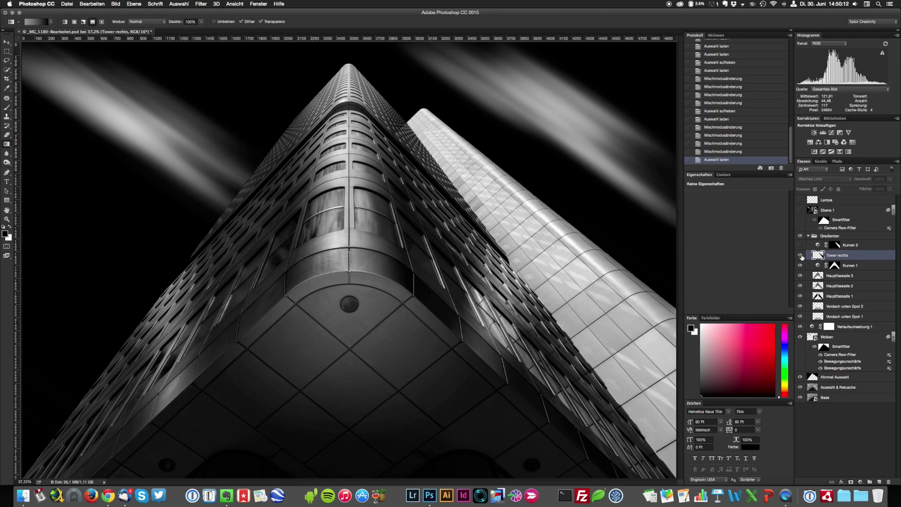
pyautogui.click(802, 256)
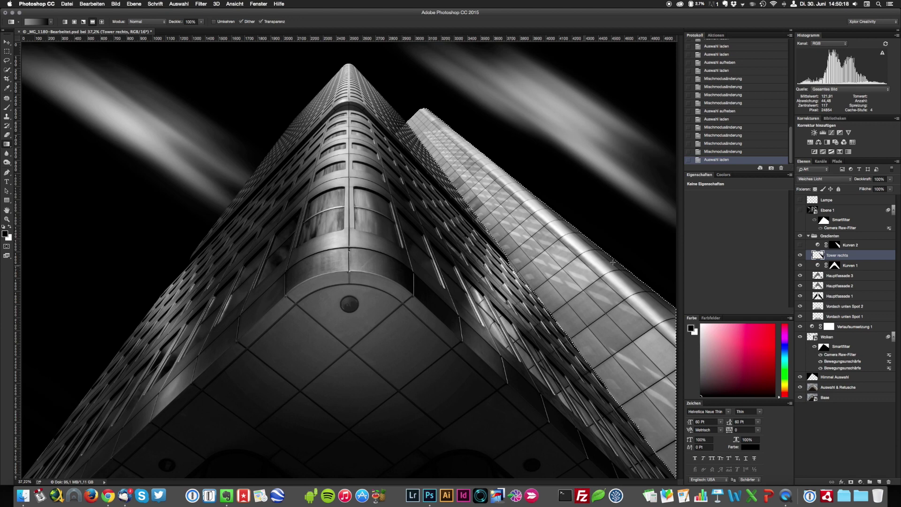
pyautogui.click(813, 179)
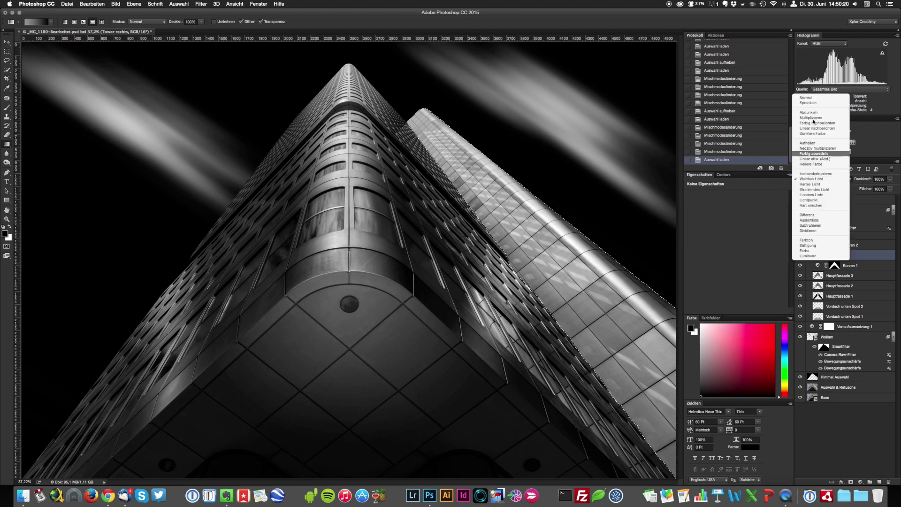
pyautogui.click(814, 98)
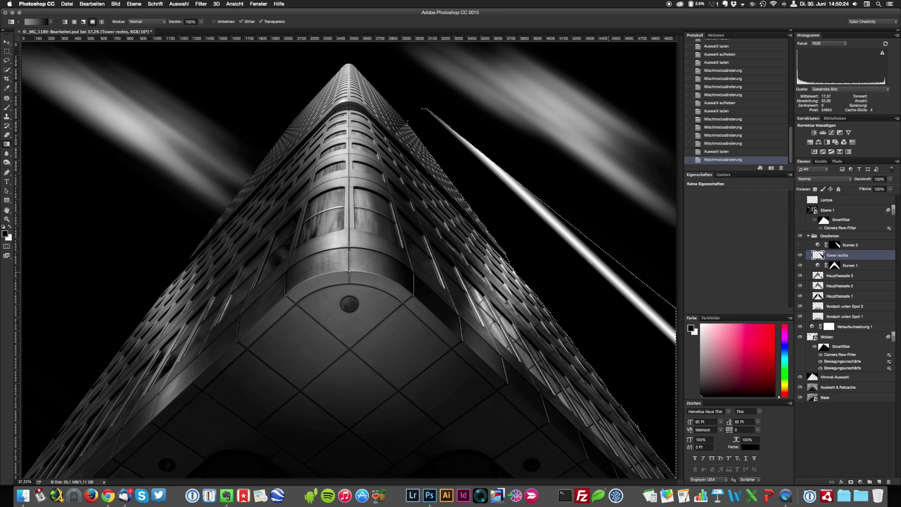
pyautogui.click(812, 179)
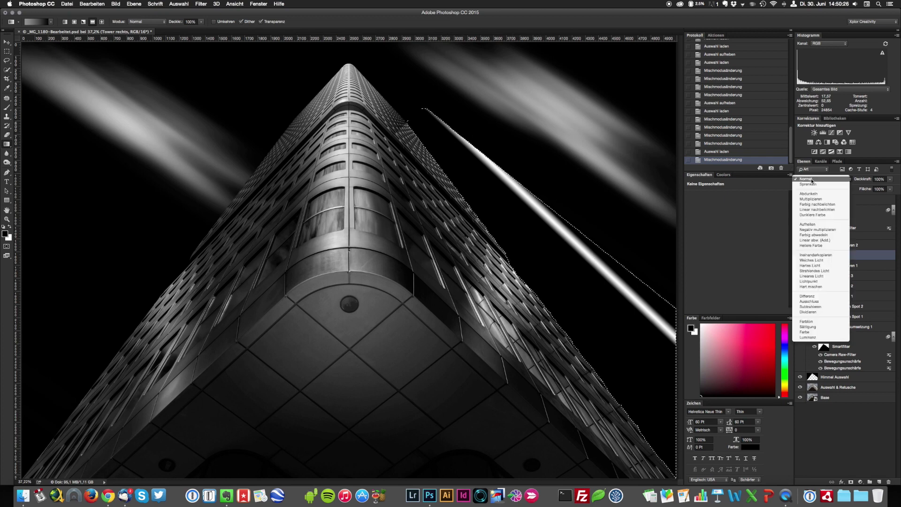
pyautogui.click(812, 260)
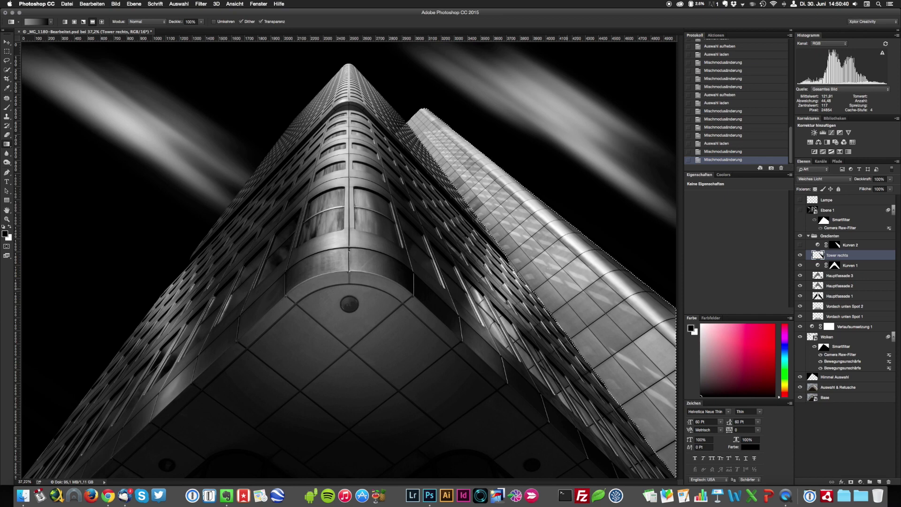
pyautogui.click(817, 245)
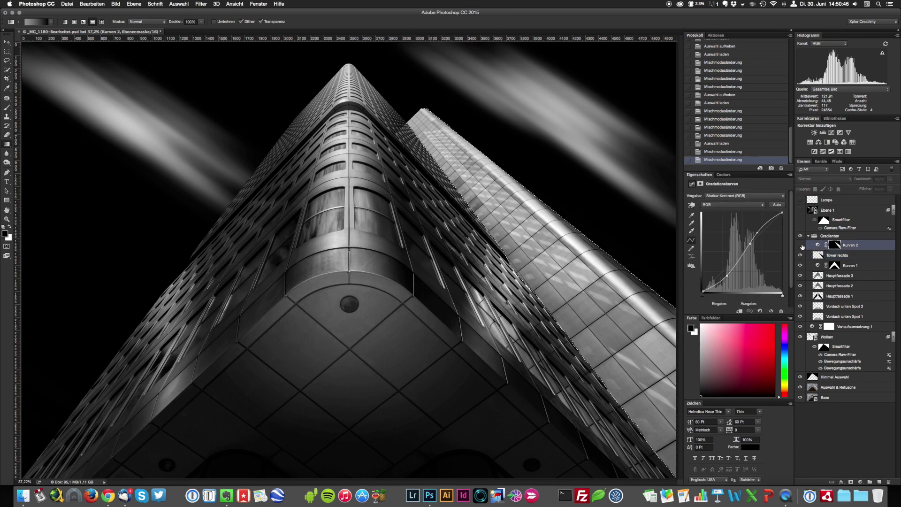
# Step: Compare Kurven 2 on and off, select the Gradienten group, and drop the tower selection
pyautogui.click(800, 245)
pyautogui.click(801, 245)
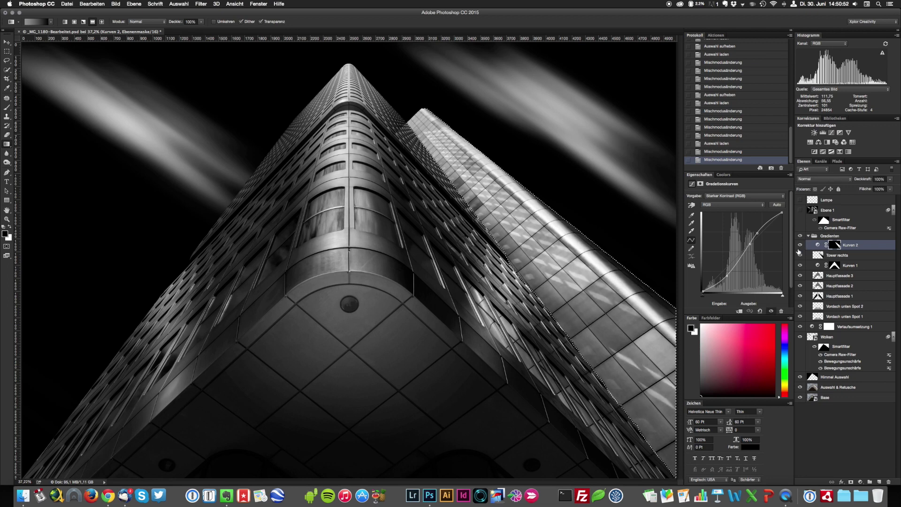
pyautogui.click(826, 237)
pyautogui.hotkey('ctrl', 'd')
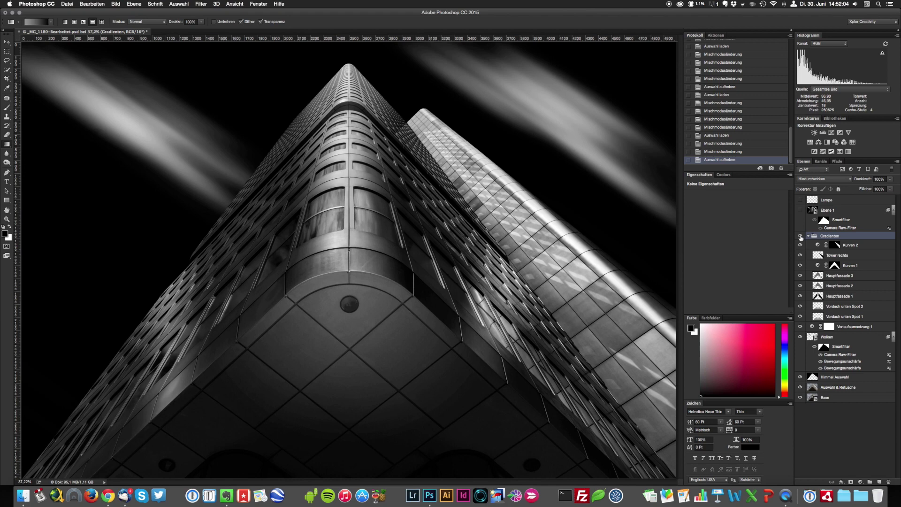
pyautogui.click(800, 236)
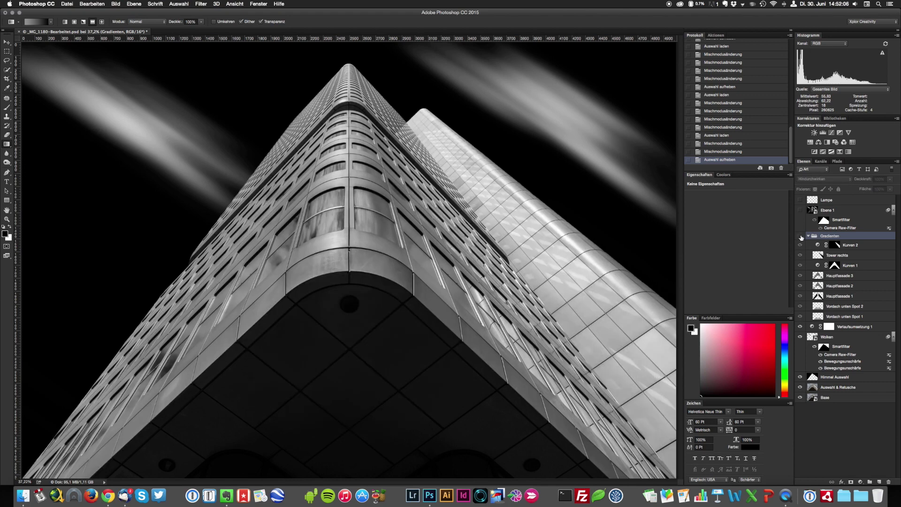
pyautogui.click(801, 237)
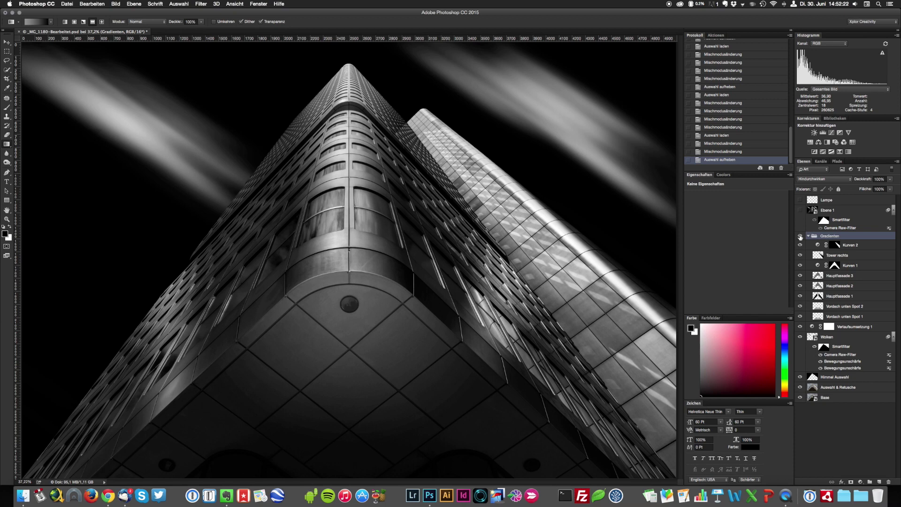
pyautogui.click(801, 236)
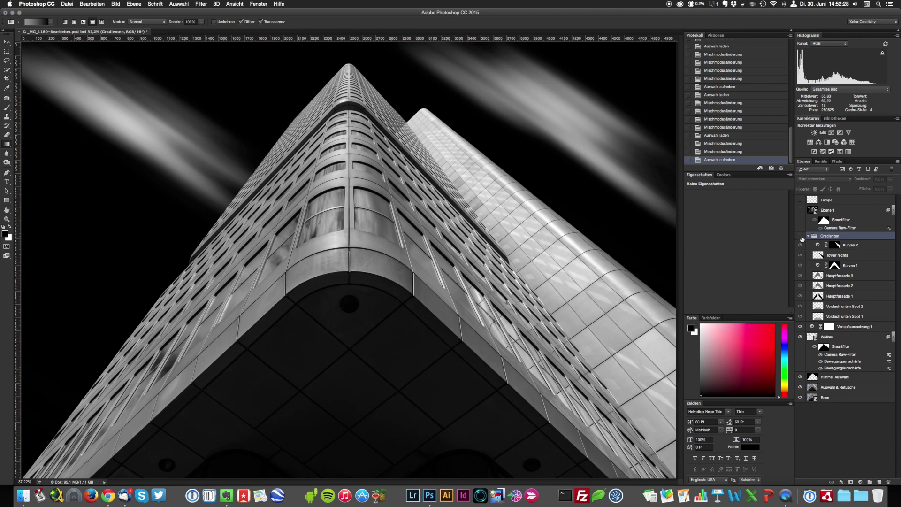
pyautogui.click(800, 237)
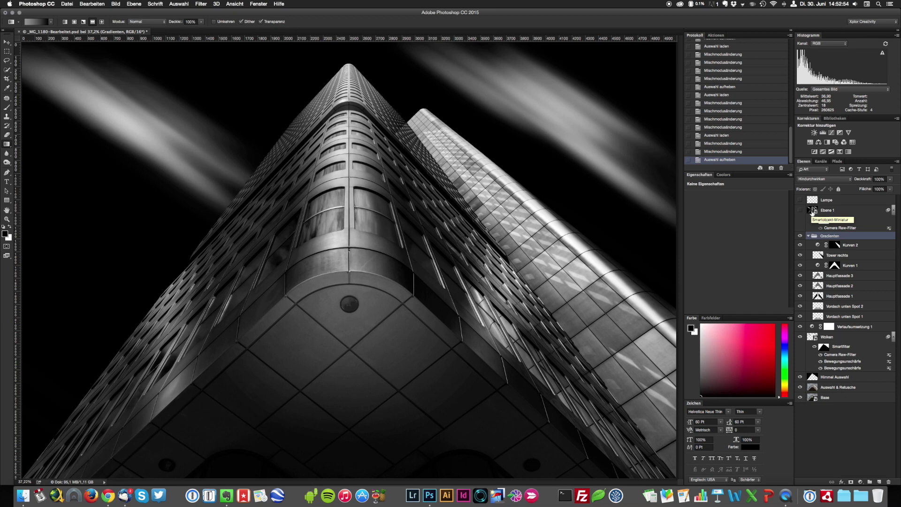
pyautogui.click(801, 210)
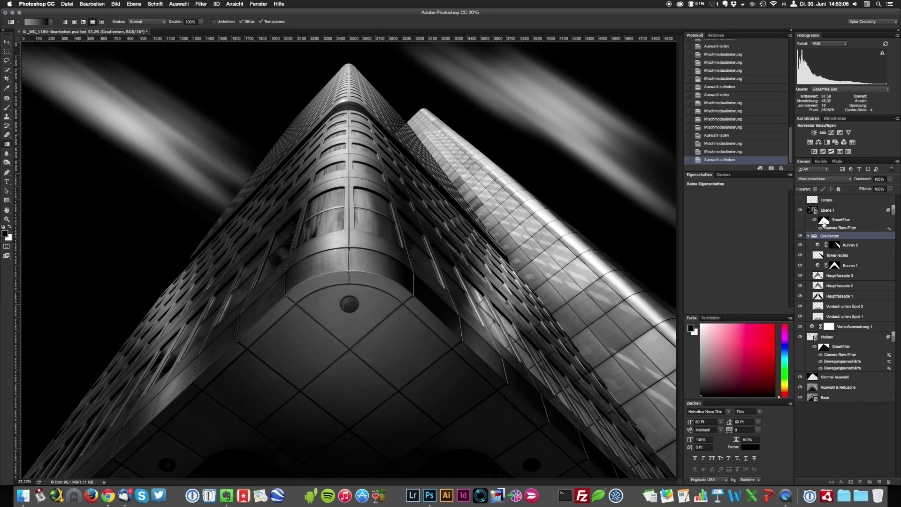
# Step: Load the towers as a selection, select Ebene 1, and open its Camera Raw filter settings
pyautogui.keyDown('super'); pyautogui.click(824, 223); pyautogui.keyUp('super')
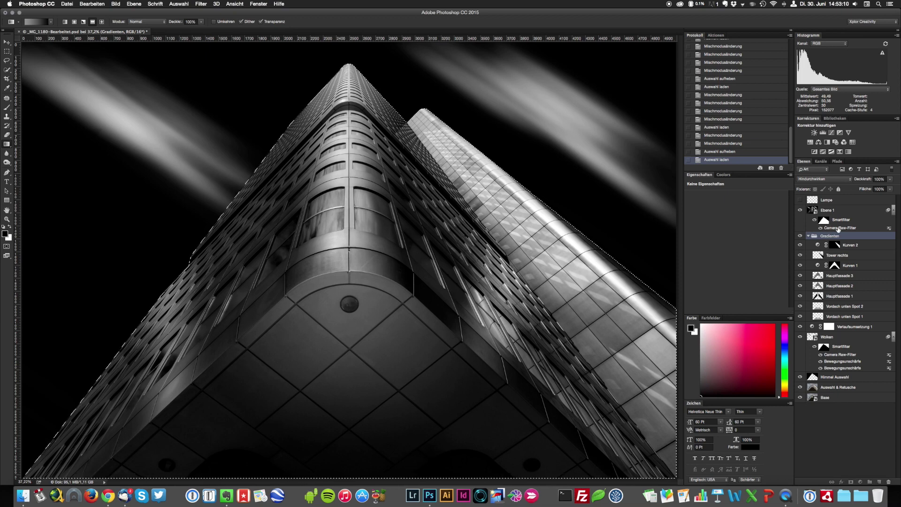
pyautogui.click(843, 230)
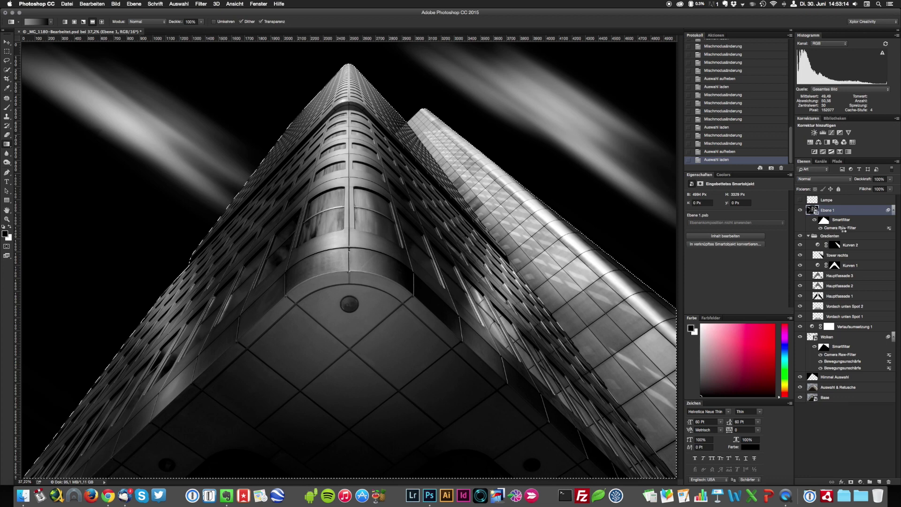
pyautogui.doubleClick(843, 228)
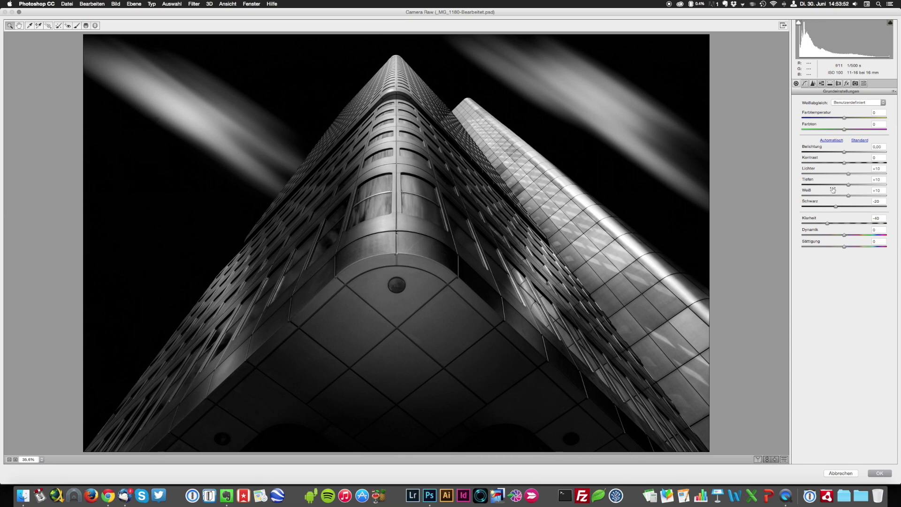
pyautogui.click(813, 83)
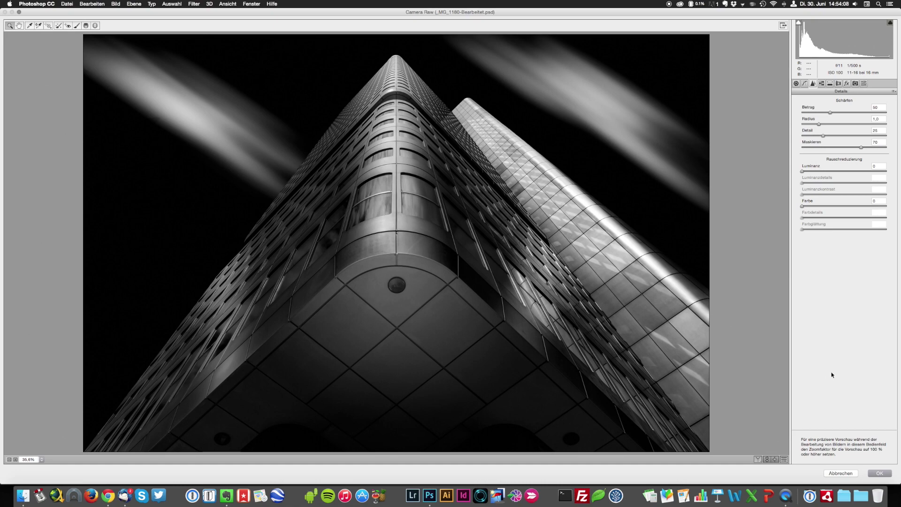
pyautogui.click(847, 473)
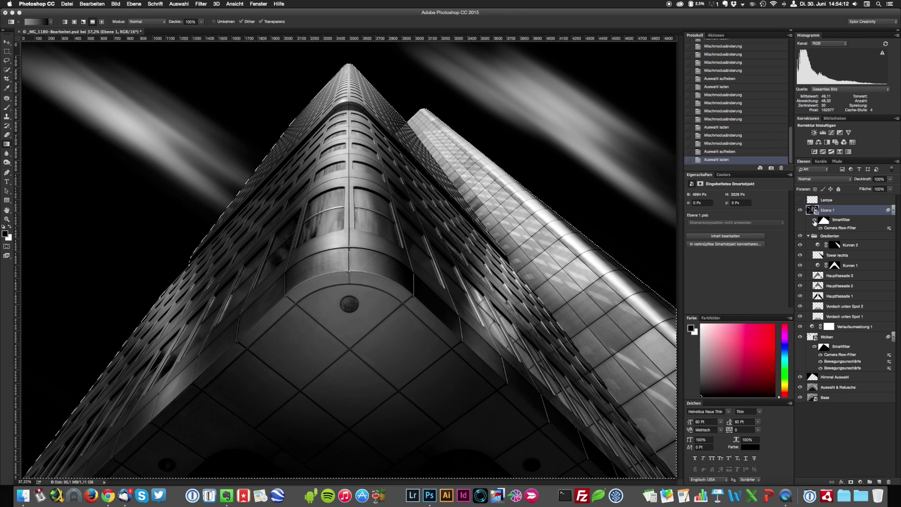
# Step: Compare Ebene 1's smart filters, deselect, choose the Move tool, and apply Stärker weichzeichnen
pyautogui.click(815, 220)
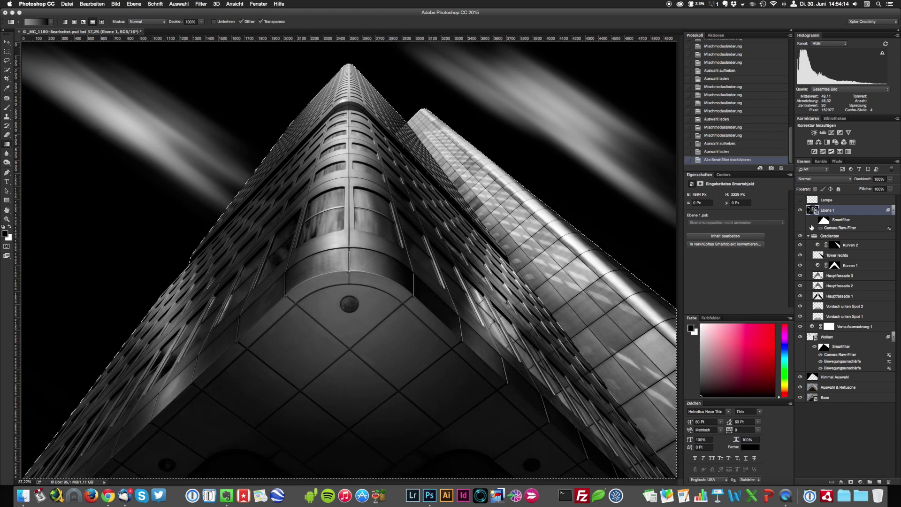
pyautogui.hotkey('ctrl', 'd')
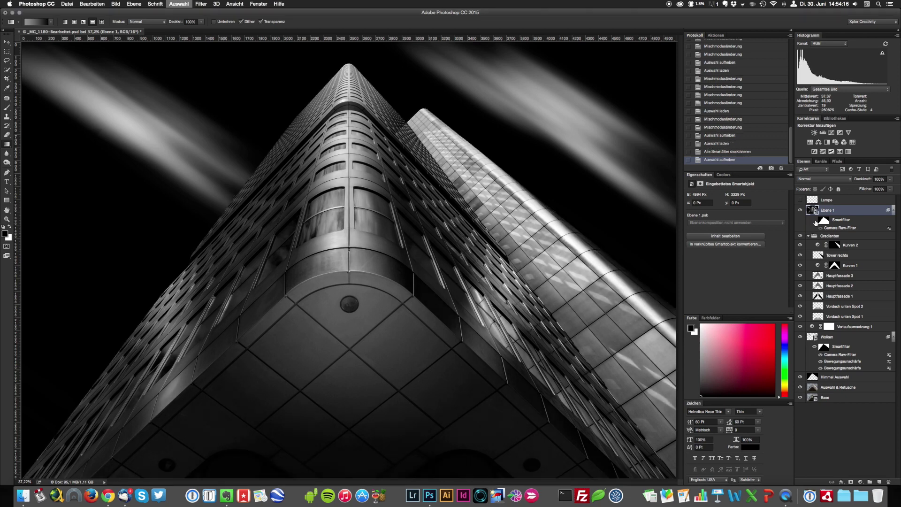
pyautogui.click(815, 220)
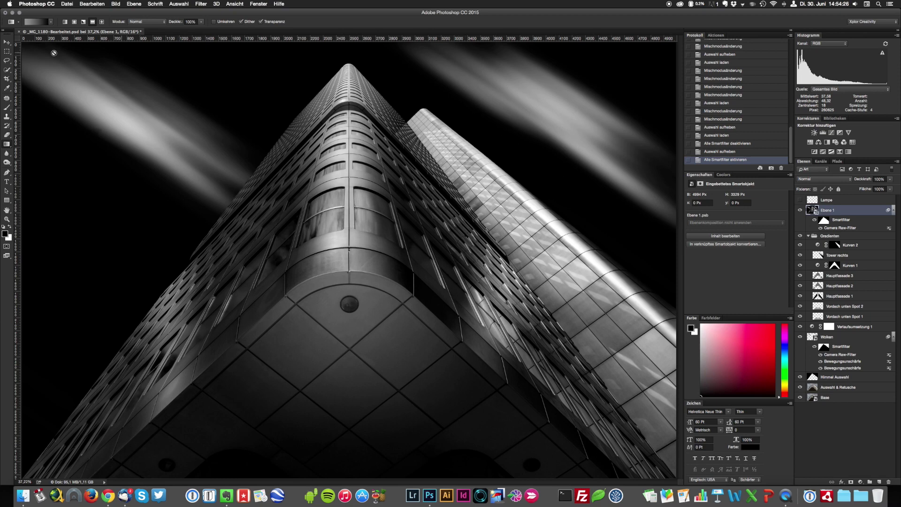
pyautogui.click(7, 43)
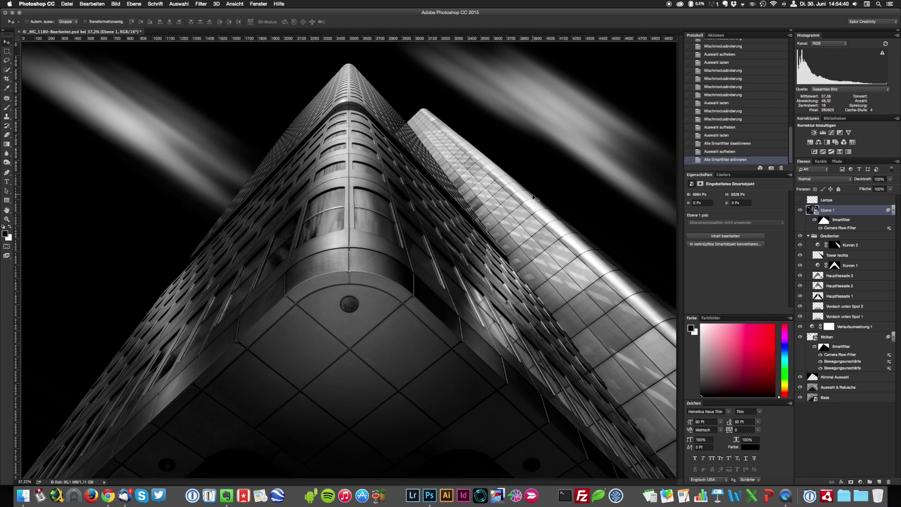
pyautogui.click(202, 5)
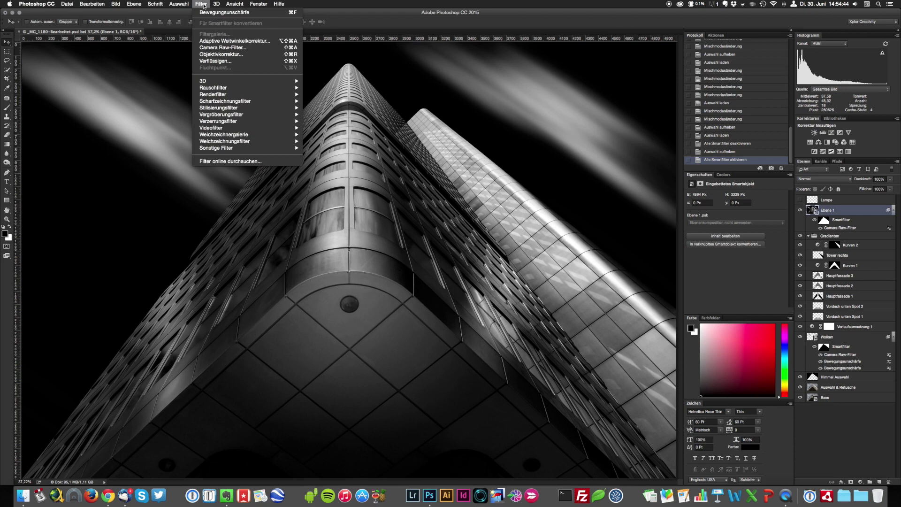
pyautogui.moveTo(225, 141)
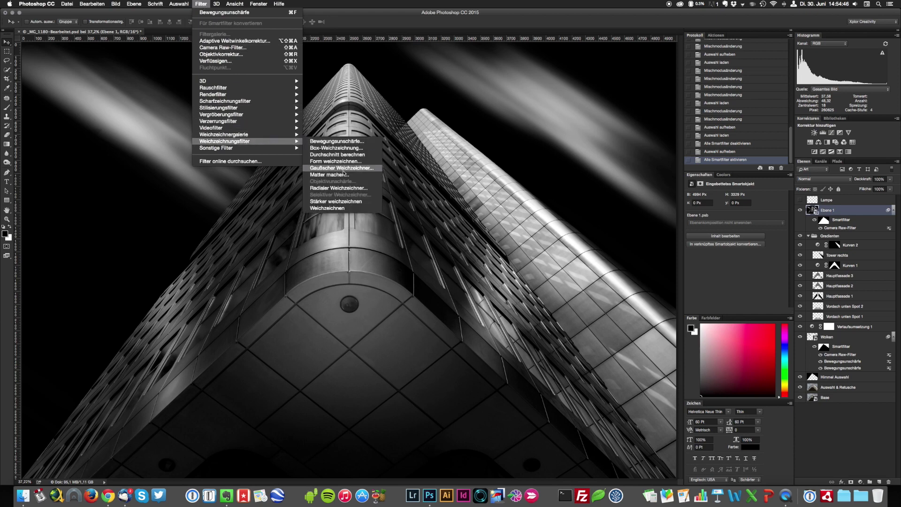
pyautogui.click(343, 202)
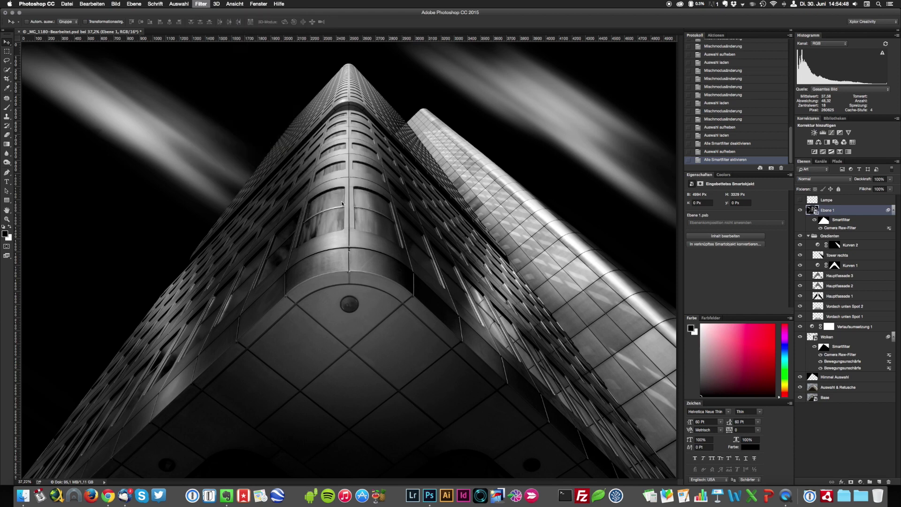
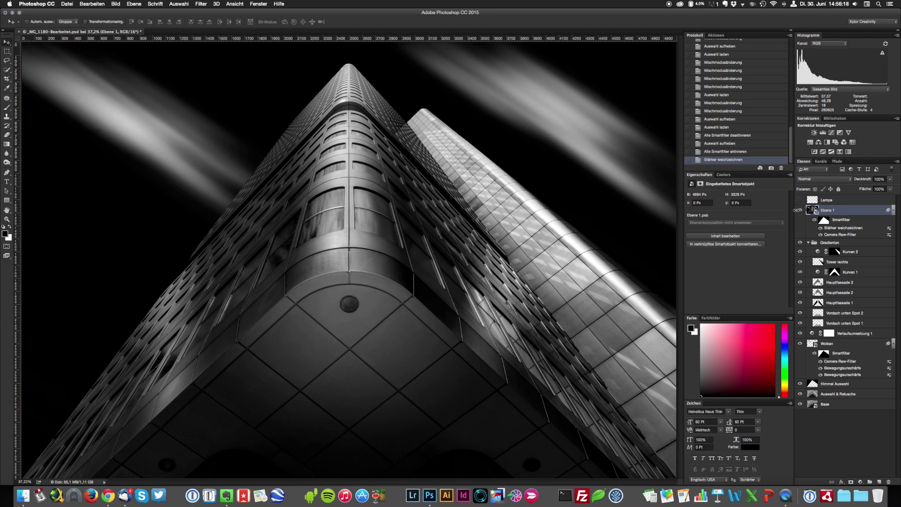
# Step: Show the Lampe layer so the red lamp glow appears, and select that layer
pyautogui.click(800, 200)
pyautogui.click(828, 199)
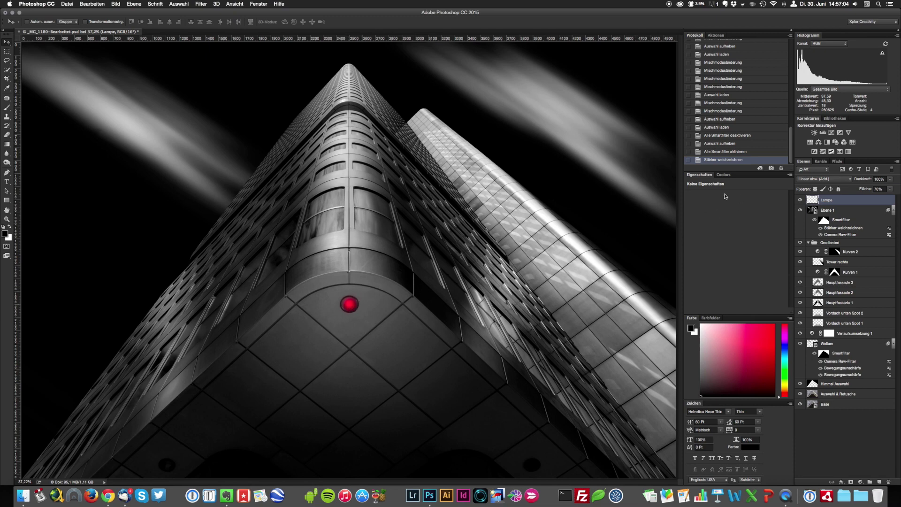
# Step: Keep the Lampe layer on Linear Dodge (Add) and lower its Fill to about 71%
pyautogui.click(816, 182)
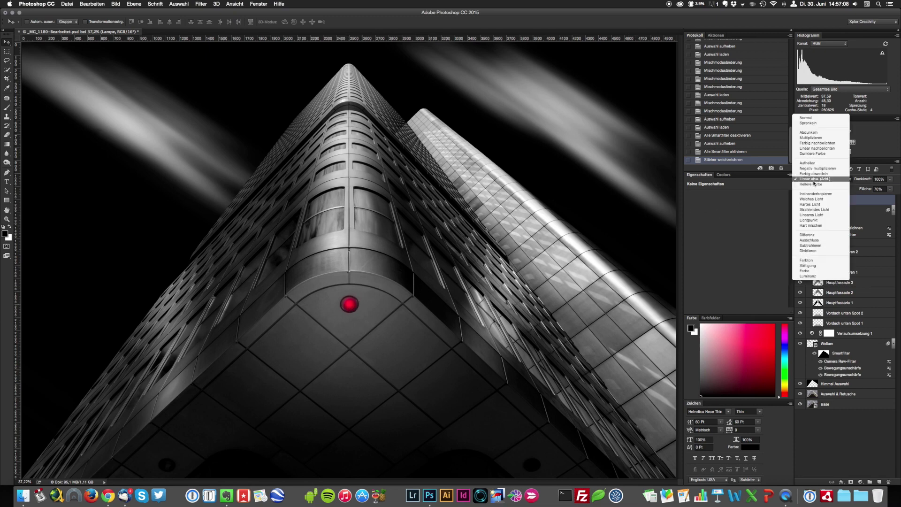
pyautogui.click(812, 181)
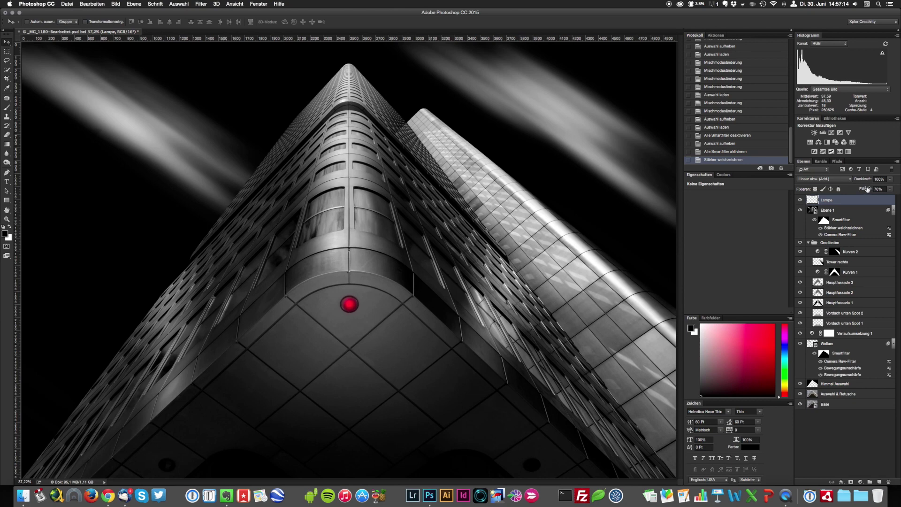
pyautogui.moveTo(869, 190)
pyautogui.mouseDown()
pyautogui.moveTo(853, 189)
pyautogui.moveTo(871, 189)
pyautogui.mouseUp()
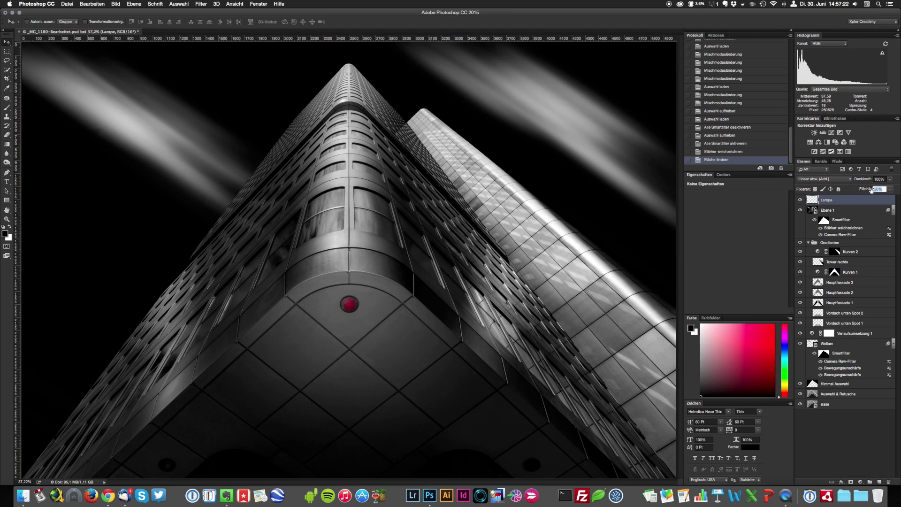
pyautogui.write('86')
pyautogui.moveTo(871, 190); pyautogui.dragTo(860, 188)
pyautogui.moveTo(860, 189); pyautogui.dragTo(846, 197)
pyautogui.click(826, 419)
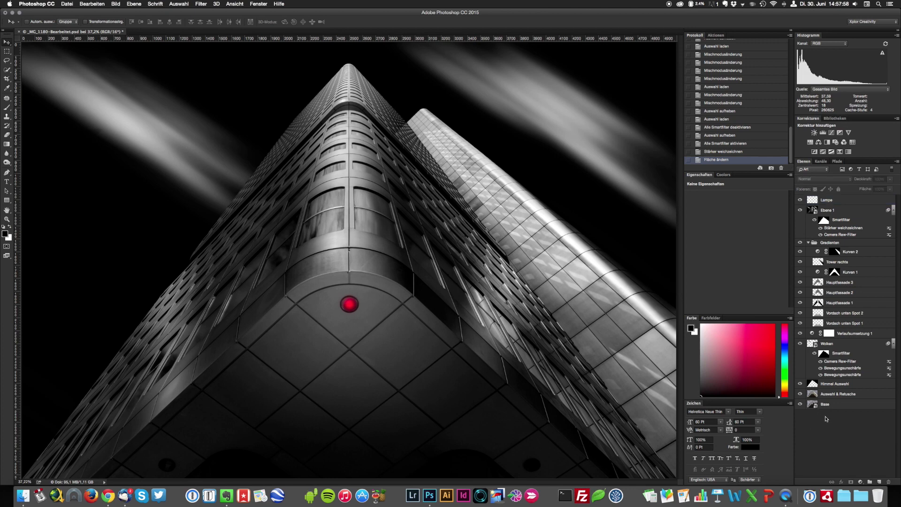